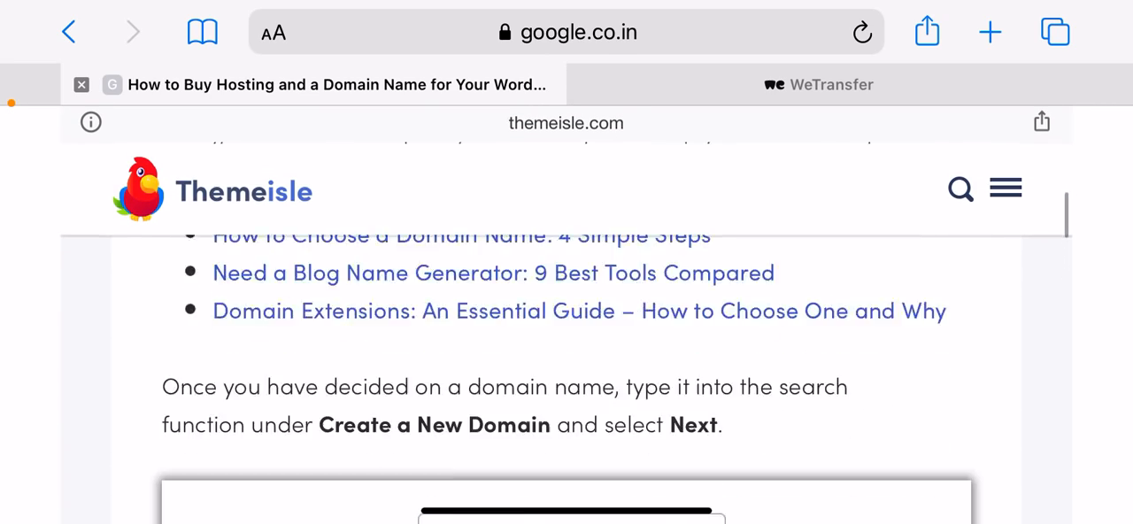
{"action": "scroll", "coordinate": [566, 354], "scroll_direction": "down", "scroll_amount": 8}
{"action": "scroll", "coordinate": [567, 354], "scroll_direction": "down", "scroll_amount": 5}
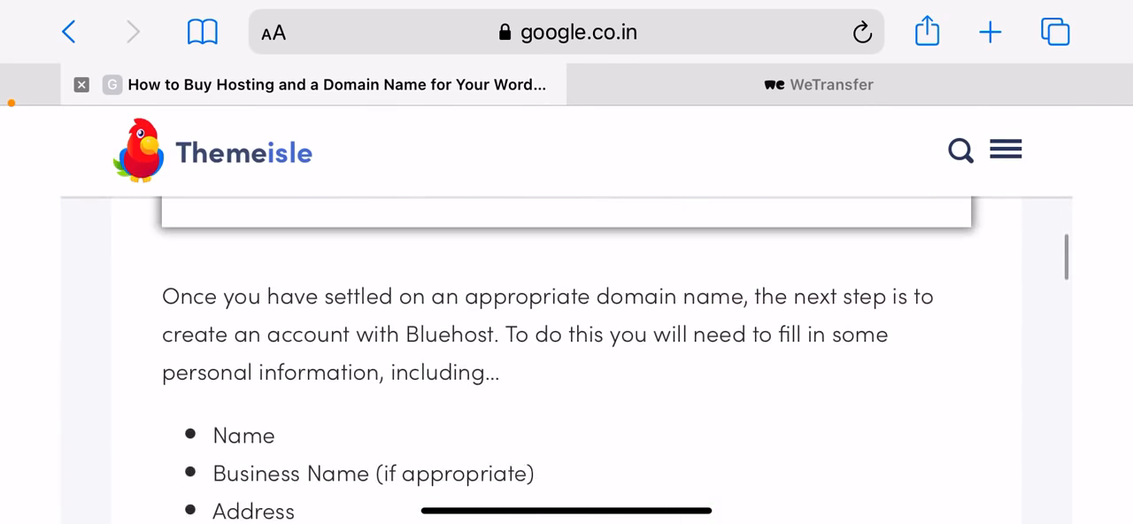
{"action": "scroll", "coordinate": [566, 354], "scroll_direction": "down", "scroll_amount": 8}
{"action": "scroll", "coordinate": [567, 354], "scroll_direction": "down", "scroll_amount": 4}
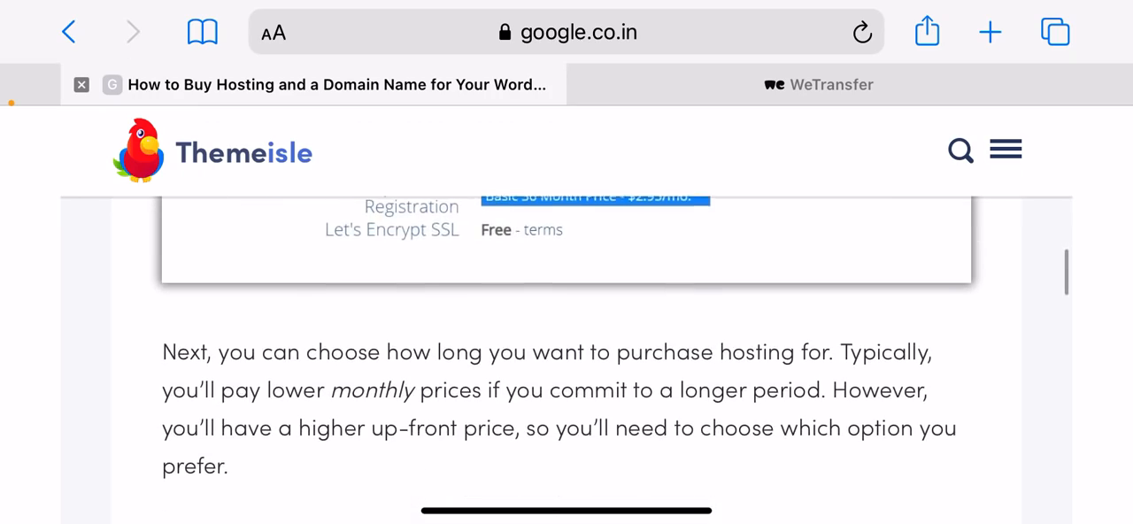
{"action": "scroll", "coordinate": [567, 354], "scroll_direction": "down", "scroll_amount": 2}
{"action": "scroll", "coordinate": [567, 354], "scroll_direction": "down", "scroll_amount": 6}
{"action": "scroll", "coordinate": [567, 354], "scroll_direction": "down", "scroll_amount": 3}
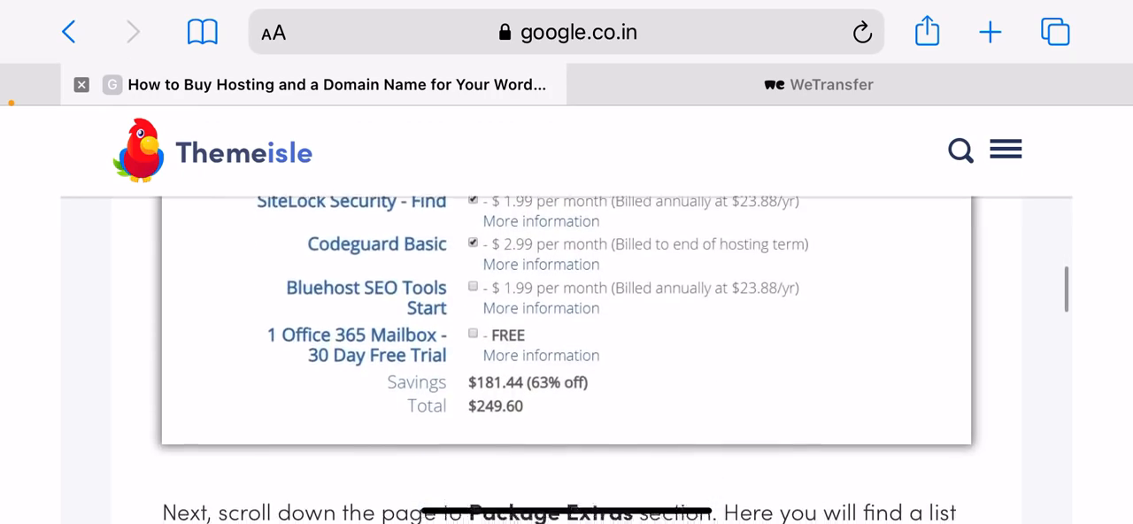
{"action": "scroll", "coordinate": [567, 354], "scroll_direction": "down", "scroll_amount": 2}
{"action": "scroll", "coordinate": [566, 354], "scroll_direction": "down", "scroll_amount": 8}
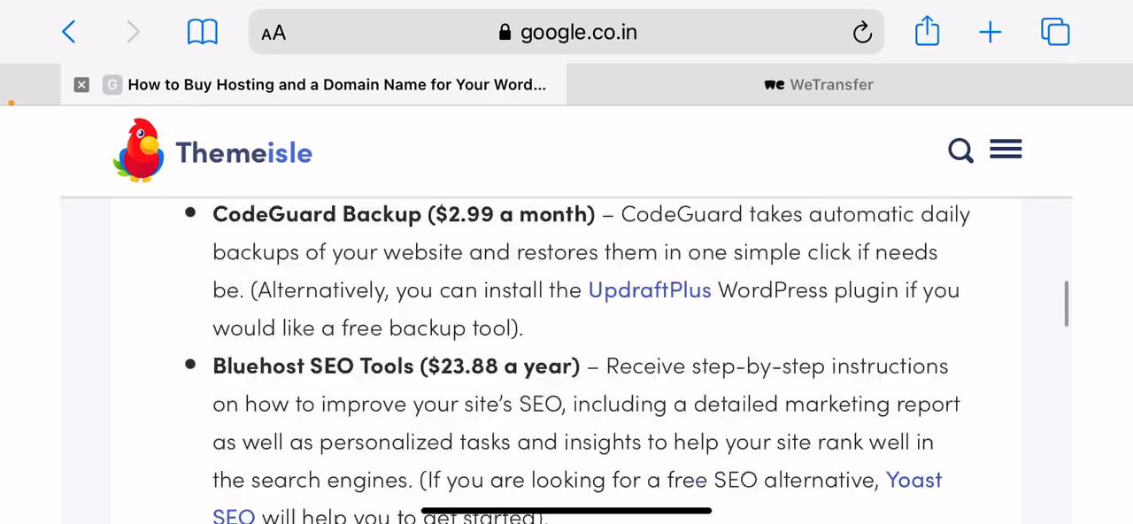
{"action": "scroll", "coordinate": [566, 354], "scroll_direction": "down", "scroll_amount": 8}
{"action": "scroll", "coordinate": [566, 354], "scroll_direction": "down", "scroll_amount": 6}
{"action": "scroll", "coordinate": [567, 354], "scroll_direction": "down", "scroll_amount": 6}
{"action": "scroll", "coordinate": [567, 354], "scroll_direction": "down", "scroll_amount": 8}
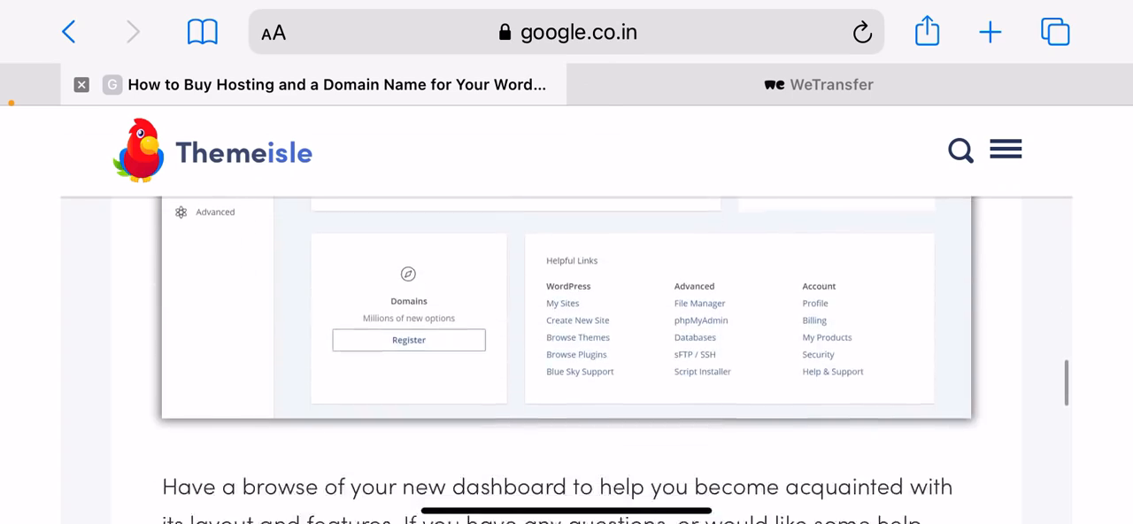
{"action": "scroll", "coordinate": [566, 354], "scroll_direction": "down", "scroll_amount": 8}
{"action": "scroll", "coordinate": [566, 354], "scroll_direction": "down", "scroll_amount": 5}
{"action": "scroll", "coordinate": [566, 354], "scroll_direction": "down", "scroll_amount": 6}
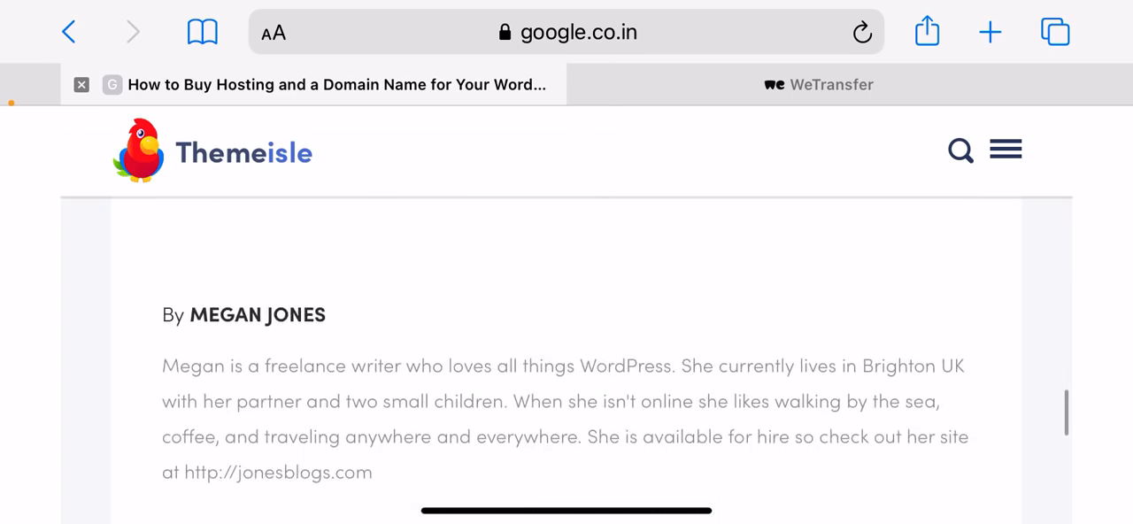
{"action": "scroll", "coordinate": [566, 354], "scroll_direction": "down", "scroll_amount": 6}
{"action": "scroll", "coordinate": [567, 354], "scroll_direction": "down", "scroll_amount": 6}
{"action": "scroll", "coordinate": [567, 354], "scroll_direction": "down", "scroll_amount": 2}
{"action": "scroll", "coordinate": [566, 354], "scroll_direction": "down", "scroll_amount": 6}
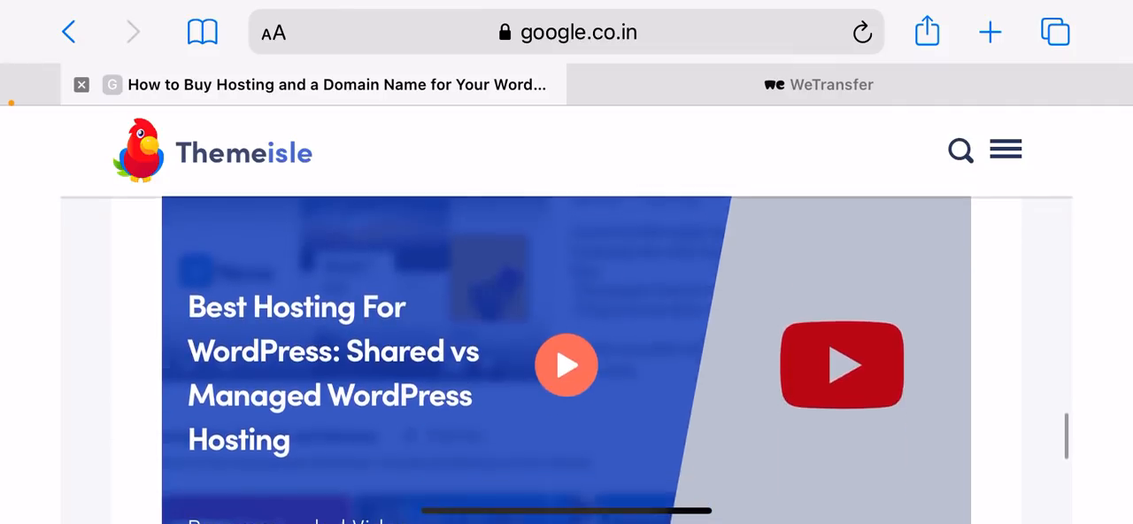
{"action": "scroll", "coordinate": [566, 354], "scroll_direction": "down", "scroll_amount": 6}
{"action": "scroll", "coordinate": [566, 354], "scroll_direction": "down", "scroll_amount": 3}
{"action": "scroll", "coordinate": [566, 354], "scroll_direction": "down", "scroll_amount": 1}
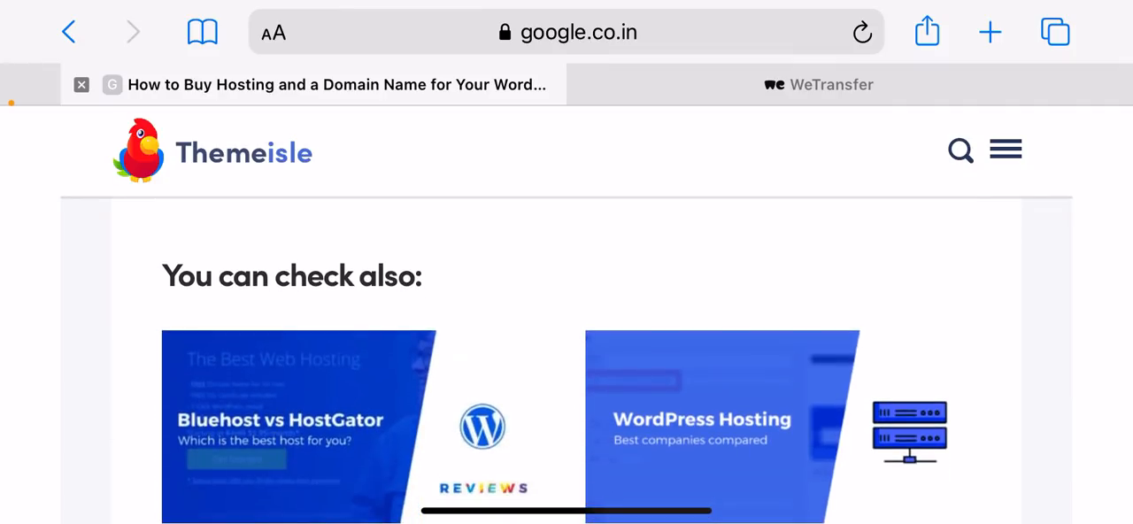
{"action": "scroll", "coordinate": [566, 354], "scroll_direction": "down", "scroll_amount": 6}
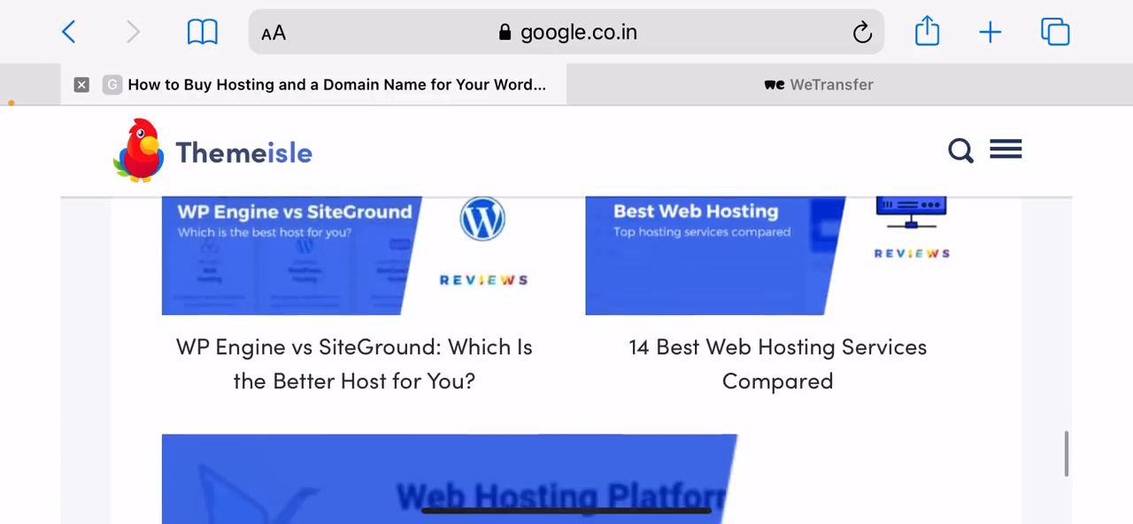
{"action": "scroll", "coordinate": [567, 354], "scroll_direction": "down", "scroll_amount": 4}
{"action": "scroll", "coordinate": [566, 354], "scroll_direction": "down", "scroll_amount": 2}
{"action": "scroll", "coordinate": [567, 354], "scroll_direction": "down", "scroll_amount": 2}
{"action": "scroll", "coordinate": [566, 354], "scroll_direction": "down", "scroll_amount": 2}
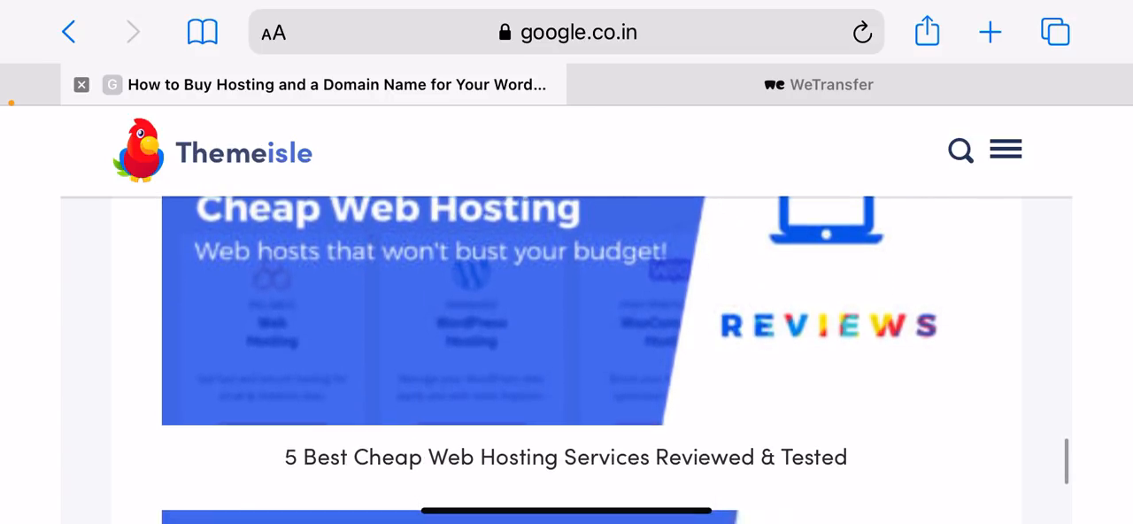
{"action": "scroll", "coordinate": [566, 353], "scroll_direction": "down", "scroll_amount": 3}
{"action": "scroll", "coordinate": [566, 354], "scroll_direction": "down", "scroll_amount": 6}
{"action": "scroll", "coordinate": [566, 354], "scroll_direction": "down", "scroll_amount": 5}
{"action": "scroll", "coordinate": [566, 354], "scroll_direction": "down", "scroll_amount": 2}
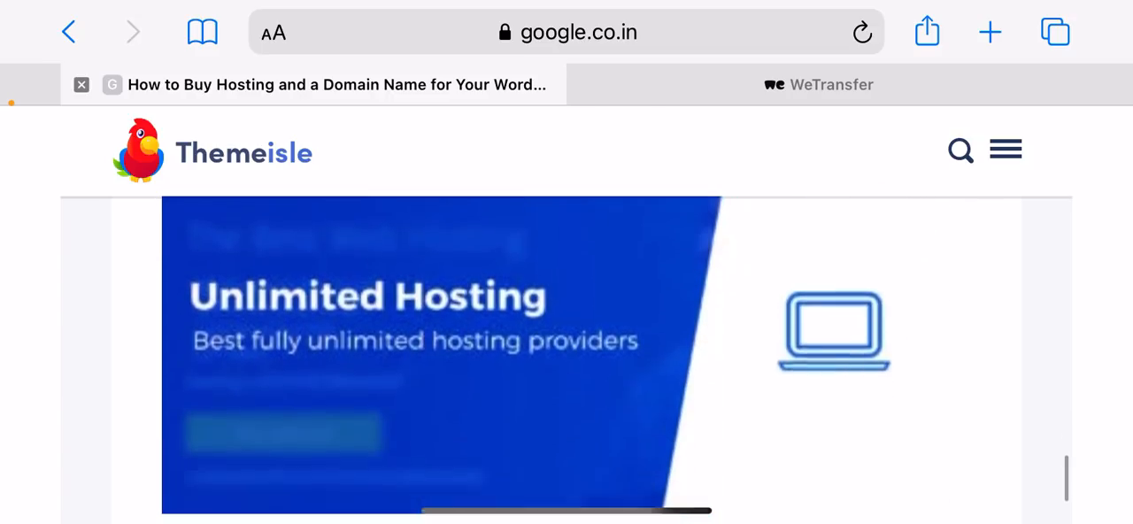
{"action": "scroll", "coordinate": [566, 354], "scroll_direction": "down", "scroll_amount": 5}
{"action": "scroll", "coordinate": [566, 354], "scroll_direction": "down", "scroll_amount": 4}
{"action": "scroll", "coordinate": [566, 354], "scroll_direction": "down", "scroll_amount": 5}
{"action": "scroll", "coordinate": [567, 354], "scroll_direction": "down", "scroll_amount": 5}
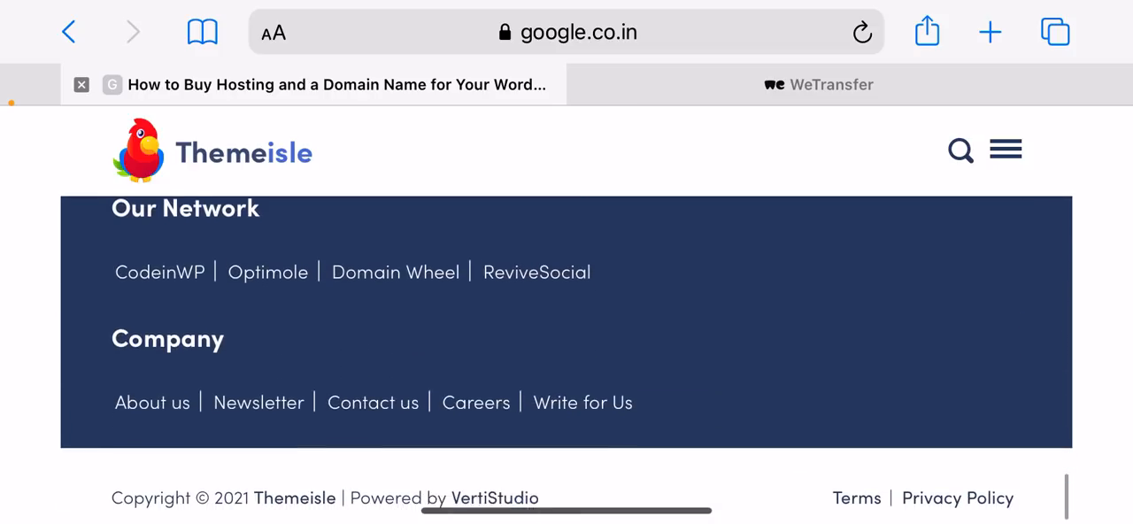
{"action": "scroll", "coordinate": [567, 354], "scroll_direction": "up", "scroll_amount": 5}
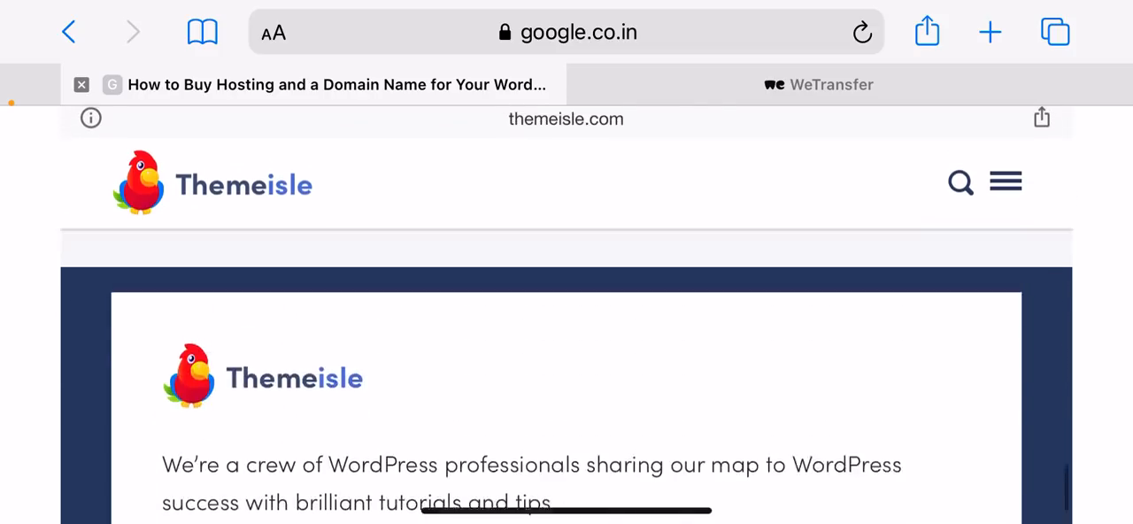
{"action": "scroll", "coordinate": [566, 354], "scroll_direction": "up", "scroll_amount": 5}
{"action": "scroll", "coordinate": [567, 354], "scroll_direction": "up", "scroll_amount": 5}
{"action": "scroll", "coordinate": [566, 354], "scroll_direction": "up", "scroll_amount": 4}
{"action": "scroll", "coordinate": [566, 354], "scroll_direction": "up", "scroll_amount": 5}
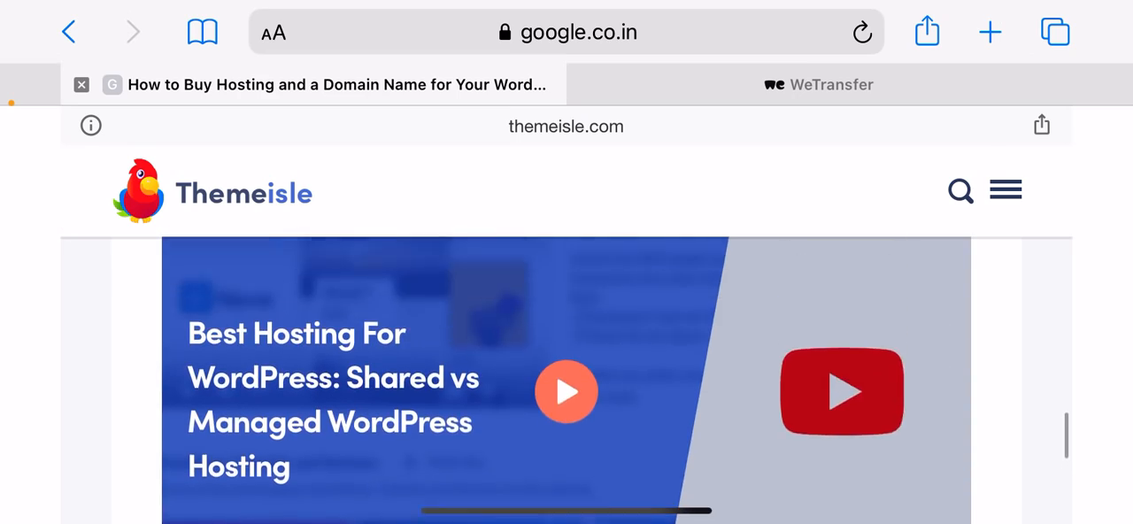
{"action": "scroll", "coordinate": [566, 354], "scroll_direction": "up", "scroll_amount": 5}
{"action": "scroll", "coordinate": [567, 354], "scroll_direction": "up", "scroll_amount": 5}
{"action": "scroll", "coordinate": [566, 354], "scroll_direction": "up", "scroll_amount": 4}
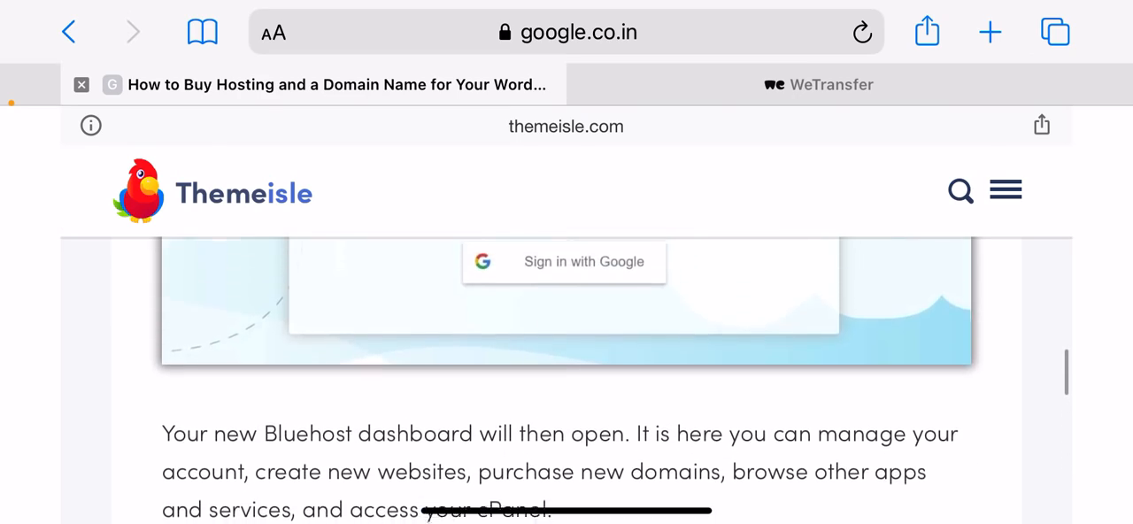
{"action": "scroll", "coordinate": [567, 354], "scroll_direction": "up", "scroll_amount": 2}
{"action": "scroll", "coordinate": [566, 354], "scroll_direction": "up", "scroll_amount": 4}
{"action": "scroll", "coordinate": [566, 354], "scroll_direction": "up", "scroll_amount": 5}
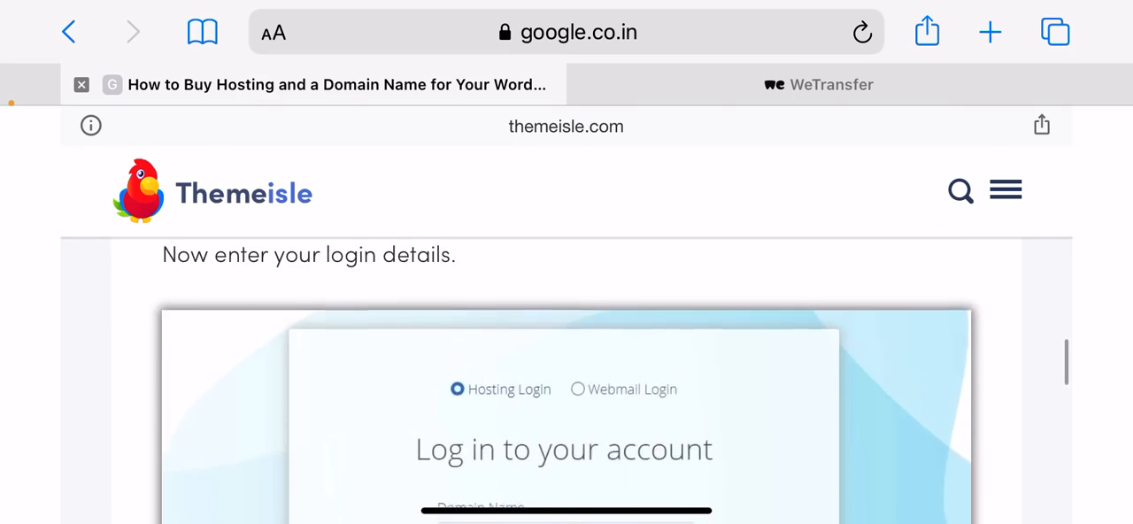
{"action": "scroll", "coordinate": [567, 354], "scroll_direction": "up", "scroll_amount": 5}
{"action": "scroll", "coordinate": [567, 354], "scroll_direction": "up", "scroll_amount": 5}
{"action": "scroll", "coordinate": [566, 354], "scroll_direction": "up", "scroll_amount": 5}
{"action": "scroll", "coordinate": [567, 354], "scroll_direction": "up", "scroll_amount": 8}
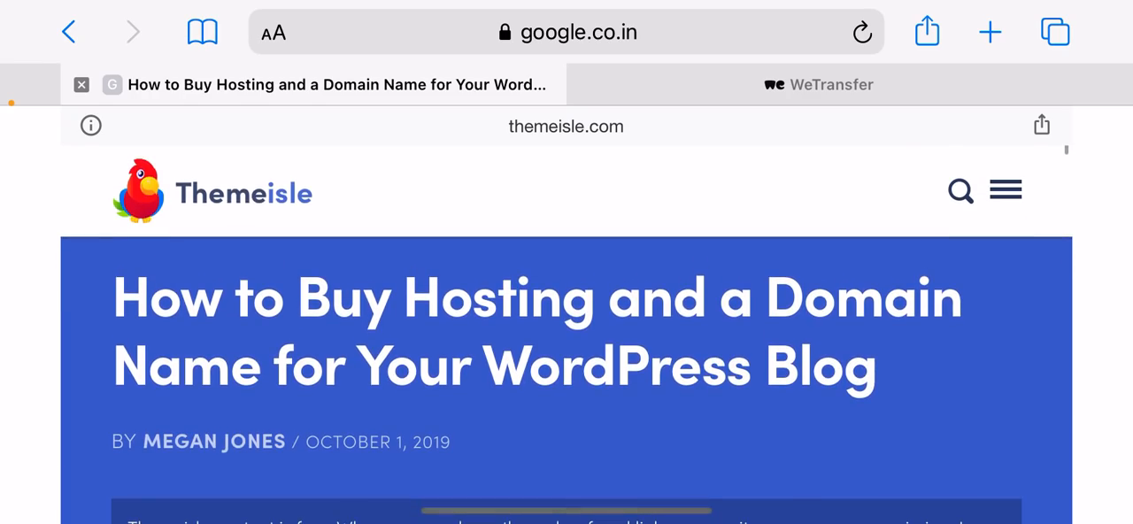
{"action": "scroll", "coordinate": [567, 354], "scroll_direction": "down", "scroll_amount": 5}
{"action": "scroll", "coordinate": [566, 354], "scroll_direction": "down", "scroll_amount": 5}
{"action": "scroll", "coordinate": [566, 354], "scroll_direction": "down", "scroll_amount": 5}
{"action": "scroll", "coordinate": [566, 354], "scroll_direction": "down", "scroll_amount": 4}
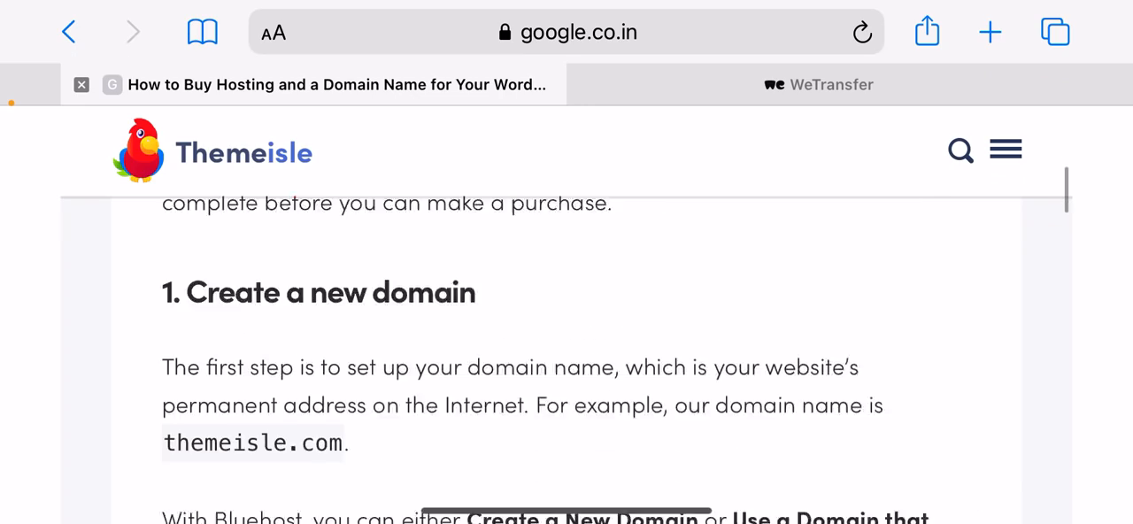
{"action": "scroll", "coordinate": [566, 354], "scroll_direction": "down", "scroll_amount": 5}
{"action": "scroll", "coordinate": [566, 354], "scroll_direction": "down", "scroll_amount": 4}
{"action": "scroll", "coordinate": [566, 353], "scroll_direction": "down", "scroll_amount": 3}
{"action": "scroll", "coordinate": [566, 354], "scroll_direction": "down", "scroll_amount": 2}
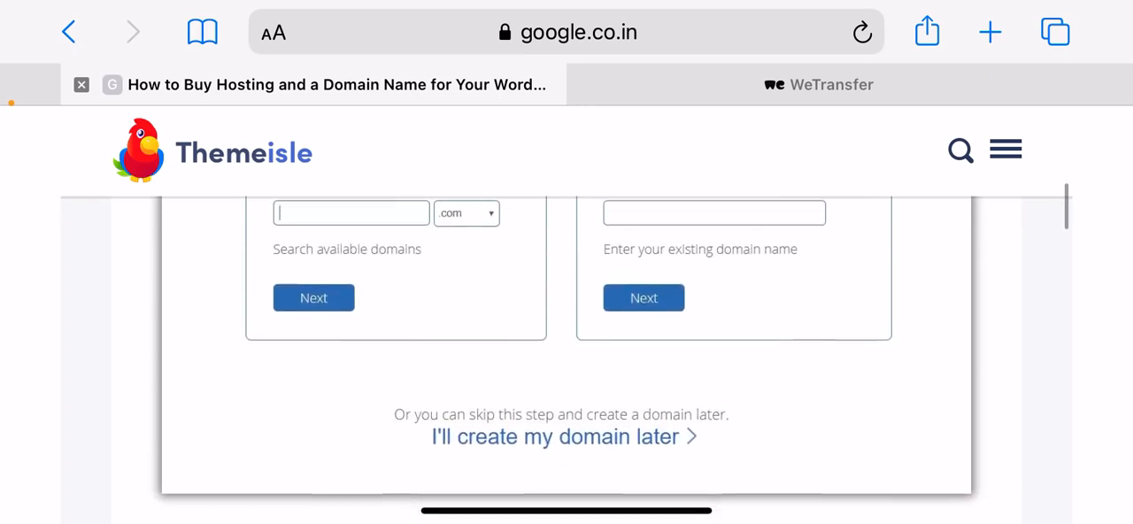
Bring up the iPad app switcher and return to the Themeisle Bluehost article full screen
{"action": "key", "text": "super+Tab"}
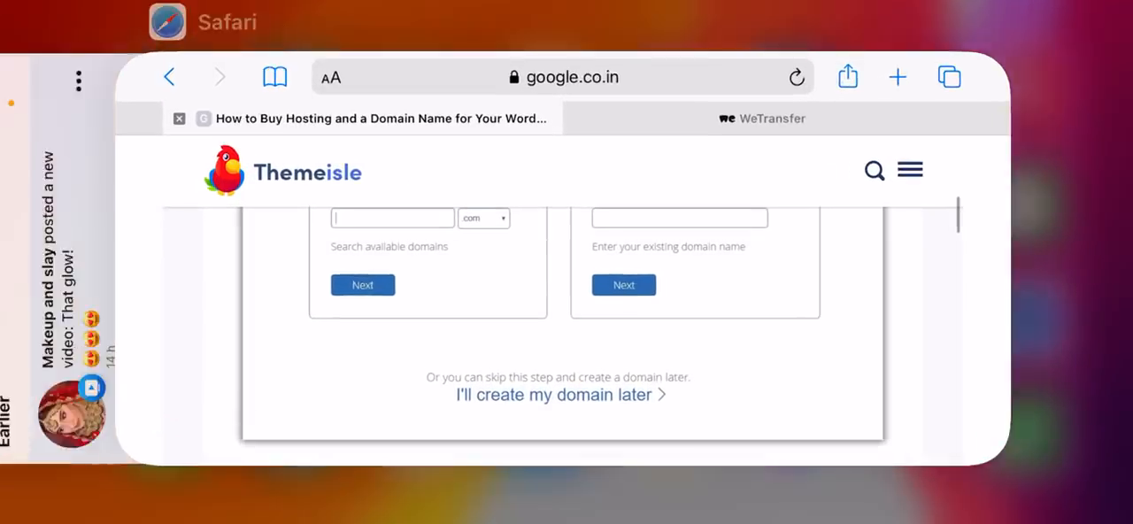
{"action": "left_click", "coordinate": [566, 266]}
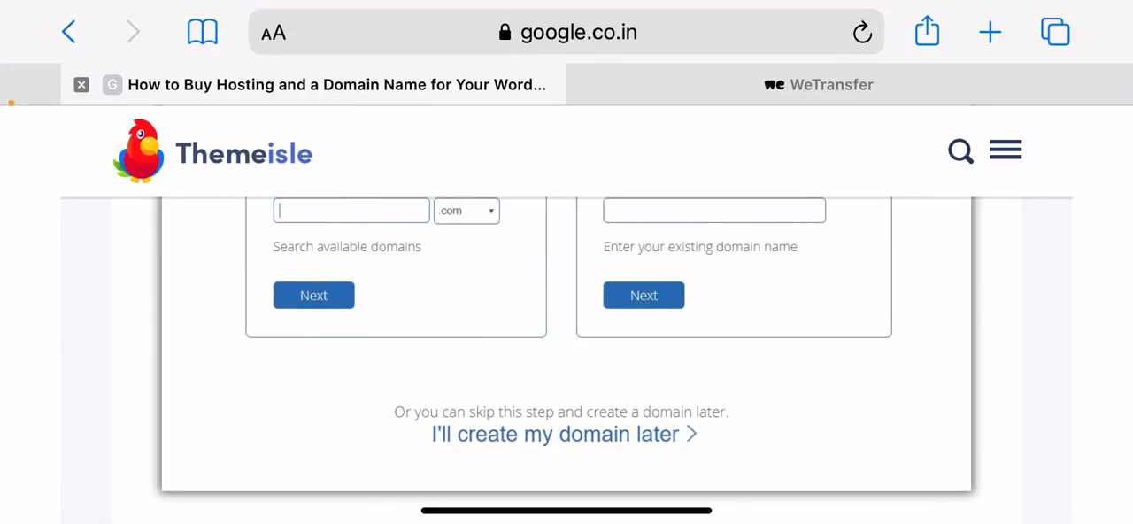
{"action": "scroll", "coordinate": [567, 354], "scroll_direction": "up", "scroll_amount": 6}
{"action": "scroll", "coordinate": [566, 354], "scroll_direction": "up", "scroll_amount": 4}
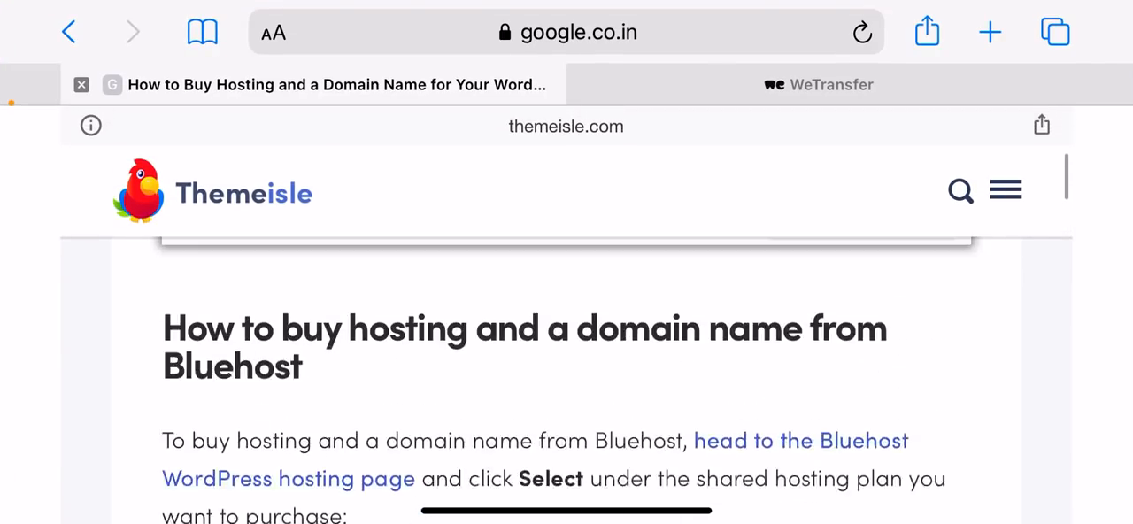
{"action": "scroll", "coordinate": [566, 354], "scroll_direction": "up", "scroll_amount": 5}
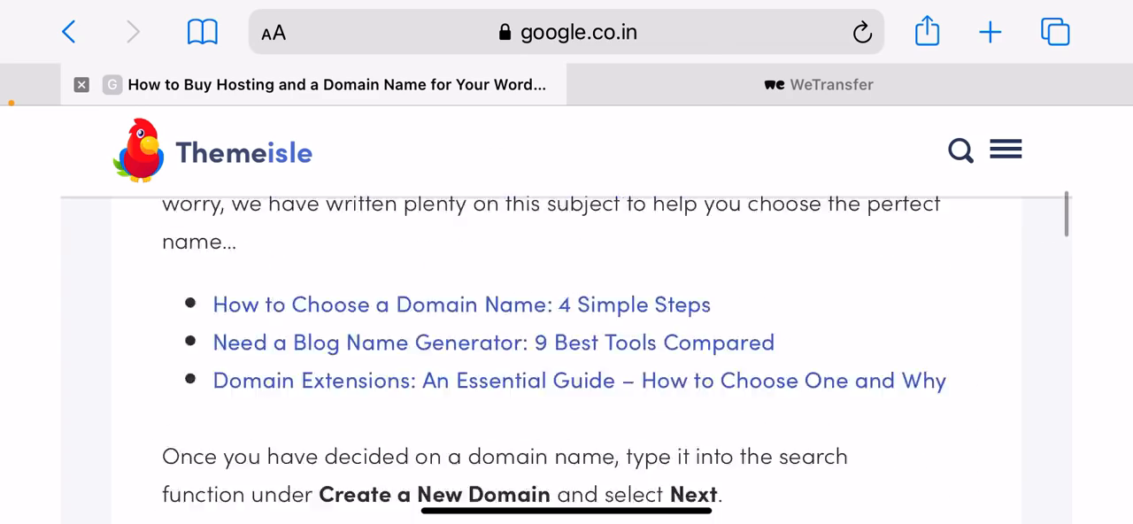
{"action": "scroll", "coordinate": [567, 354], "scroll_direction": "down", "scroll_amount": 10}
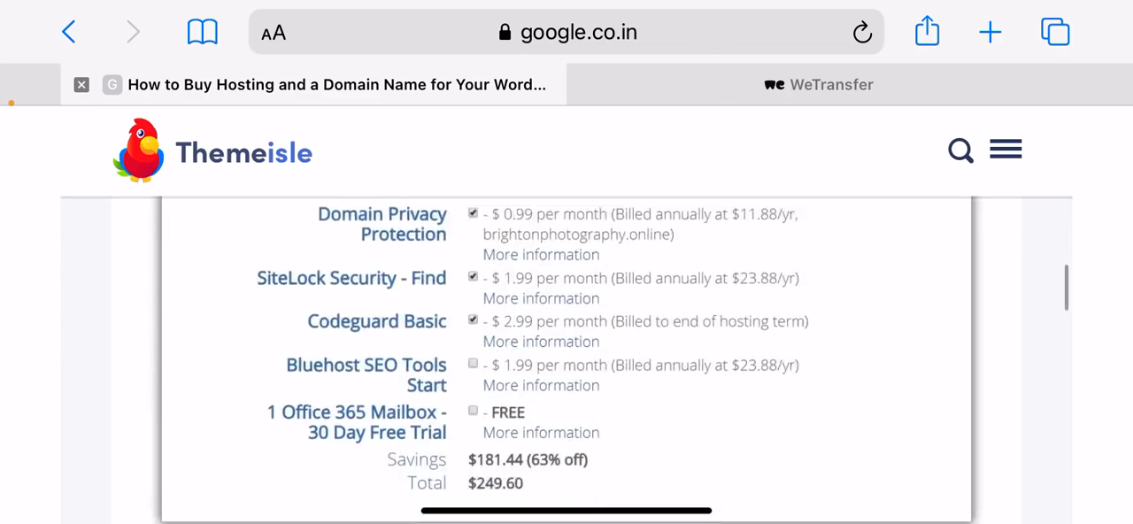
{"action": "scroll", "coordinate": [566, 354], "scroll_direction": "down", "scroll_amount": 4}
{"action": "scroll", "coordinate": [567, 354], "scroll_direction": "down", "scroll_amount": 4}
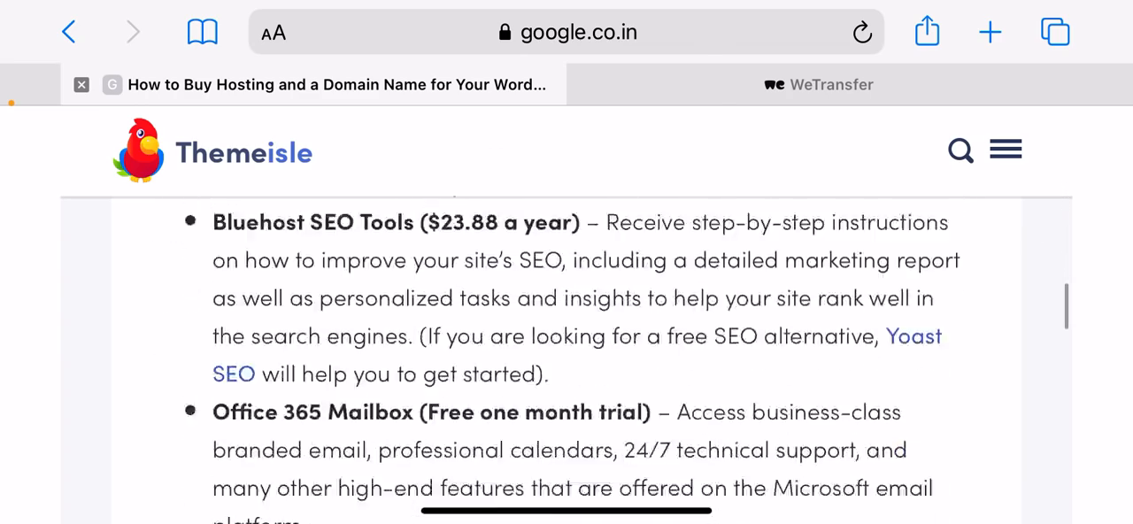
{"action": "scroll", "coordinate": [567, 354], "scroll_direction": "down", "scroll_amount": 8}
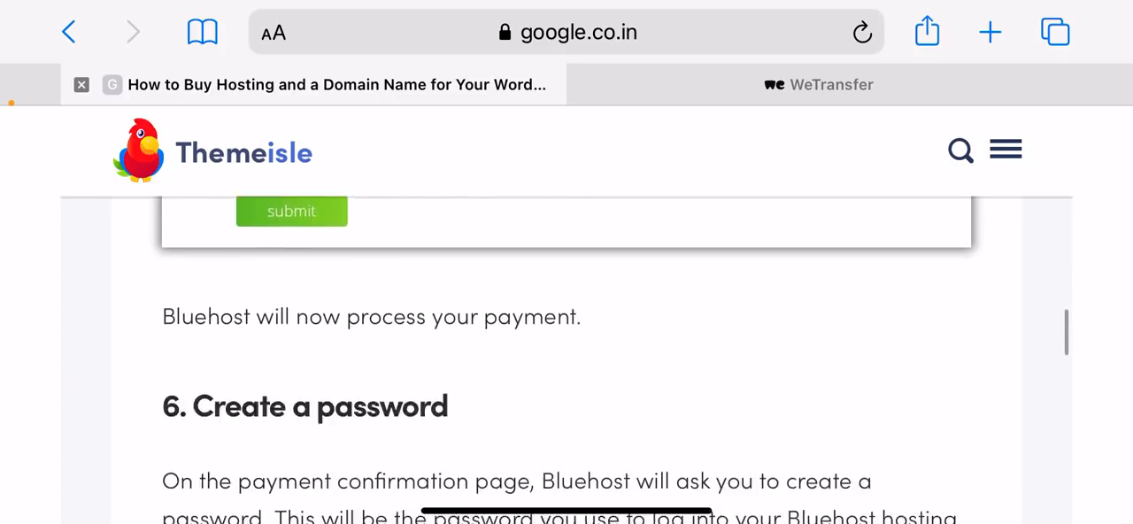
{"action": "scroll", "coordinate": [566, 354], "scroll_direction": "down", "scroll_amount": 5}
{"action": "scroll", "coordinate": [566, 354], "scroll_direction": "down", "scroll_amount": 3}
{"action": "scroll", "coordinate": [566, 353], "scroll_direction": "down", "scroll_amount": 5}
{"action": "scroll", "coordinate": [567, 353], "scroll_direction": "down", "scroll_amount": 5}
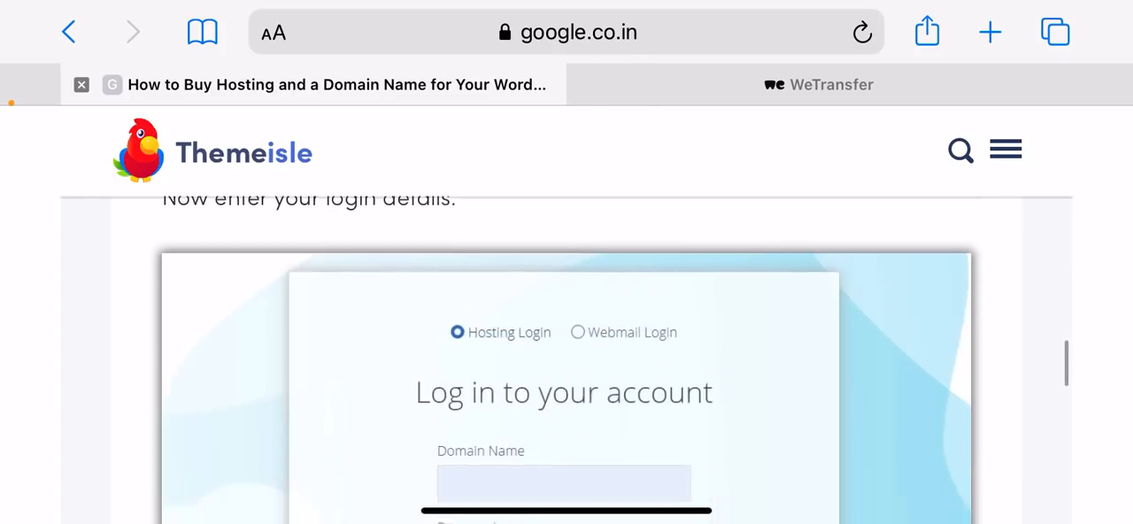
{"action": "scroll", "coordinate": [567, 354], "scroll_direction": "down", "scroll_amount": 3}
{"action": "scroll", "coordinate": [566, 354], "scroll_direction": "down", "scroll_amount": 2}
{"action": "scroll", "coordinate": [566, 354], "scroll_direction": "down", "scroll_amount": 6}
{"action": "scroll", "coordinate": [566, 354], "scroll_direction": "down", "scroll_amount": 5}
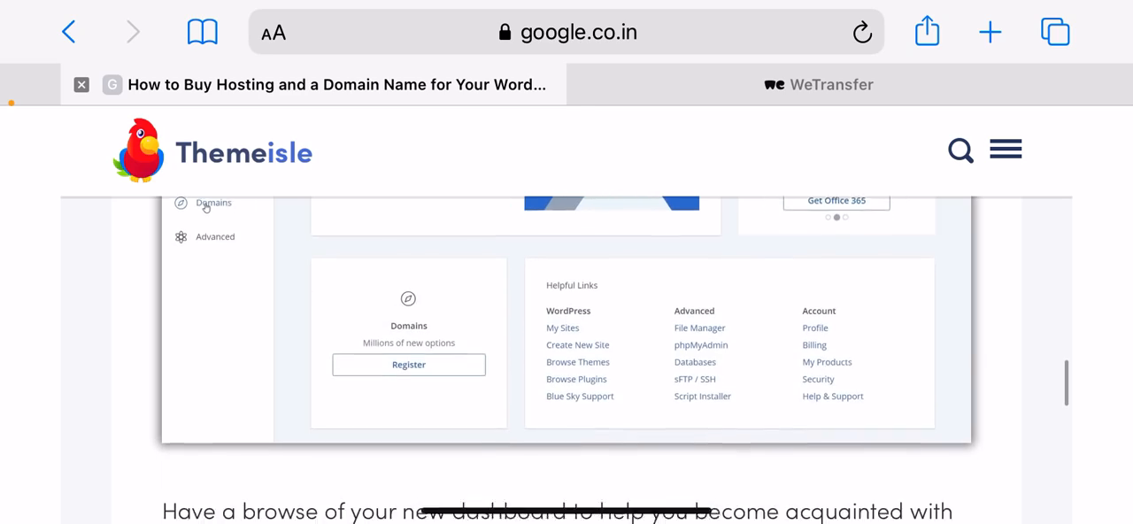
{"action": "scroll", "coordinate": [566, 354], "scroll_direction": "down", "scroll_amount": 3}
{"action": "scroll", "coordinate": [566, 354], "scroll_direction": "down", "scroll_amount": 2}
{"action": "scroll", "coordinate": [566, 354], "scroll_direction": "down", "scroll_amount": 2}
{"action": "scroll", "coordinate": [566, 354], "scroll_direction": "down", "scroll_amount": 6}
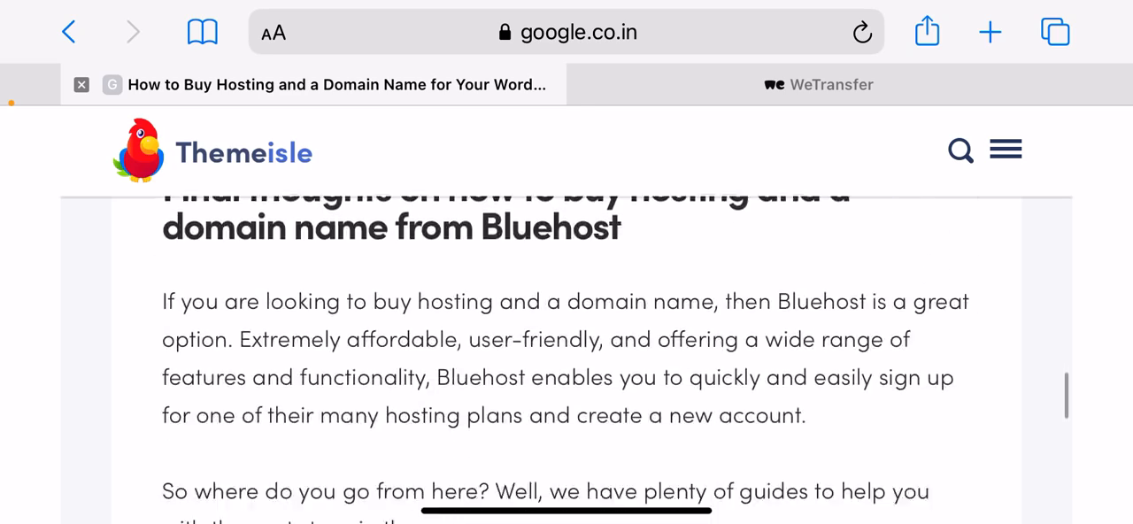
{"action": "scroll", "coordinate": [567, 354], "scroll_direction": "down", "scroll_amount": 5}
{"action": "scroll", "coordinate": [566, 354], "scroll_direction": "down", "scroll_amount": 5}
{"action": "scroll", "coordinate": [566, 354], "scroll_direction": "down", "scroll_amount": 4}
{"action": "scroll", "coordinate": [567, 354], "scroll_direction": "down", "scroll_amount": 4}
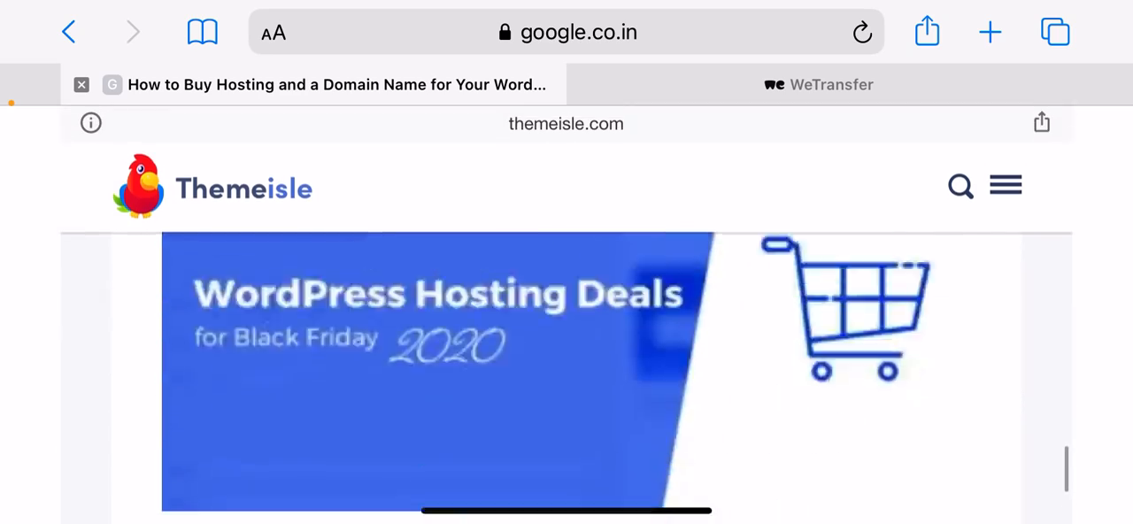
{"action": "scroll", "coordinate": [567, 354], "scroll_direction": "down", "scroll_amount": 4}
{"action": "scroll", "coordinate": [567, 354], "scroll_direction": "up", "scroll_amount": 5}
{"action": "scroll", "coordinate": [567, 354], "scroll_direction": "up", "scroll_amount": 6}
{"action": "scroll", "coordinate": [566, 354], "scroll_direction": "up", "scroll_amount": 6}
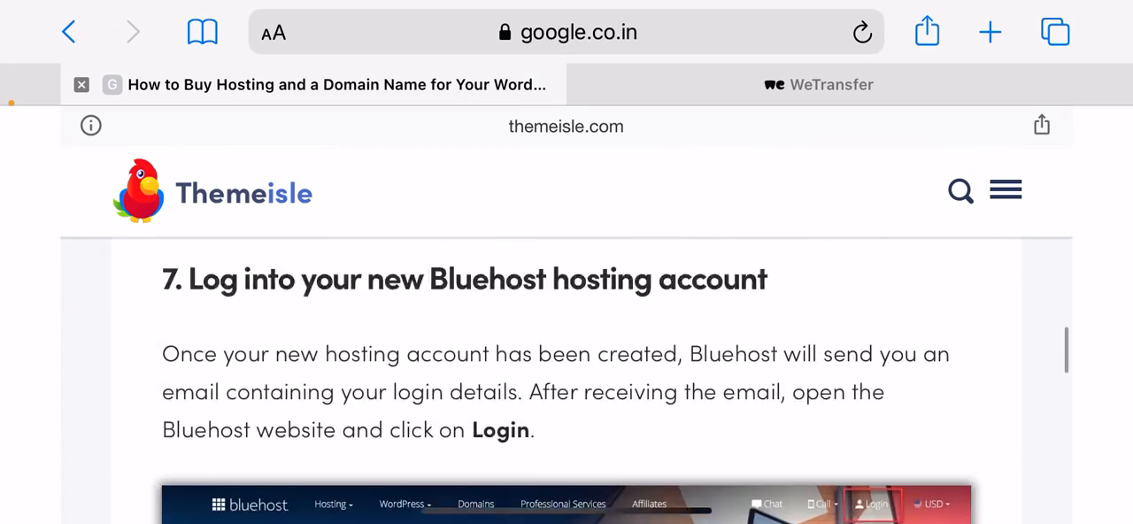
{"action": "scroll", "coordinate": [566, 354], "scroll_direction": "up", "scroll_amount": 5}
{"action": "scroll", "coordinate": [566, 354], "scroll_direction": "up", "scroll_amount": 5}
{"action": "scroll", "coordinate": [567, 354], "scroll_direction": "up", "scroll_amount": 3}
{"action": "scroll", "coordinate": [566, 354], "scroll_direction": "down", "scroll_amount": 2}
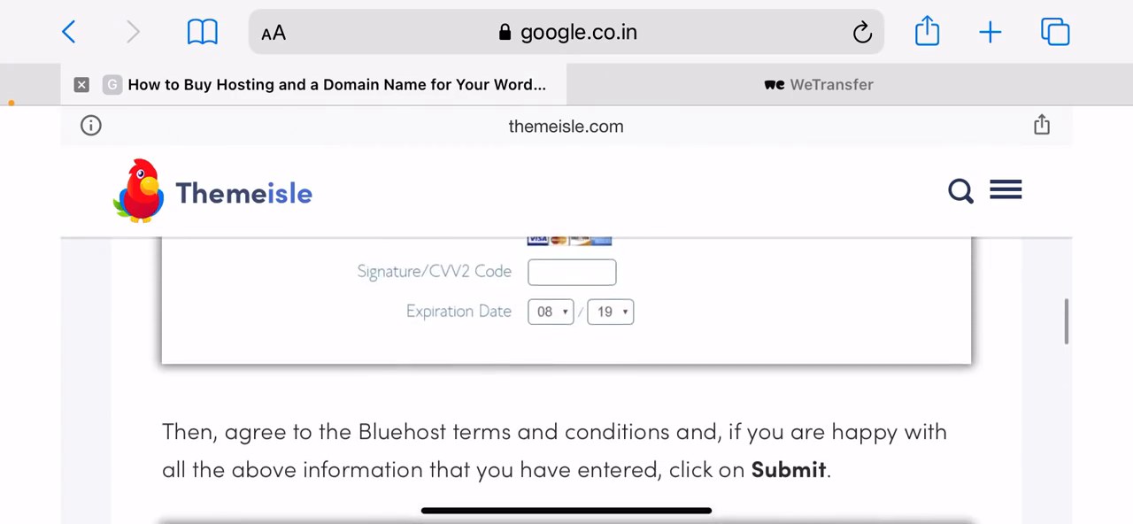
{"action": "scroll", "coordinate": [566, 354], "scroll_direction": "up", "scroll_amount": 5}
{"action": "scroll", "coordinate": [566, 353], "scroll_direction": "up", "scroll_amount": 4}
{"action": "scroll", "coordinate": [566, 354], "scroll_direction": "up", "scroll_amount": 3}
{"action": "scroll", "coordinate": [567, 354], "scroll_direction": "up", "scroll_amount": 2}
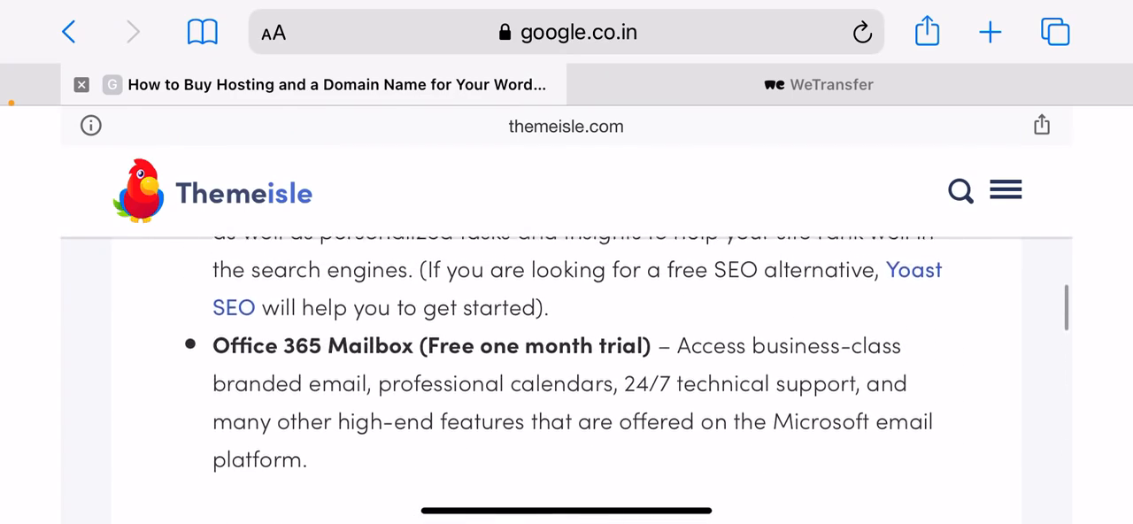
{"action": "scroll", "coordinate": [567, 354], "scroll_direction": "up", "scroll_amount": 5}
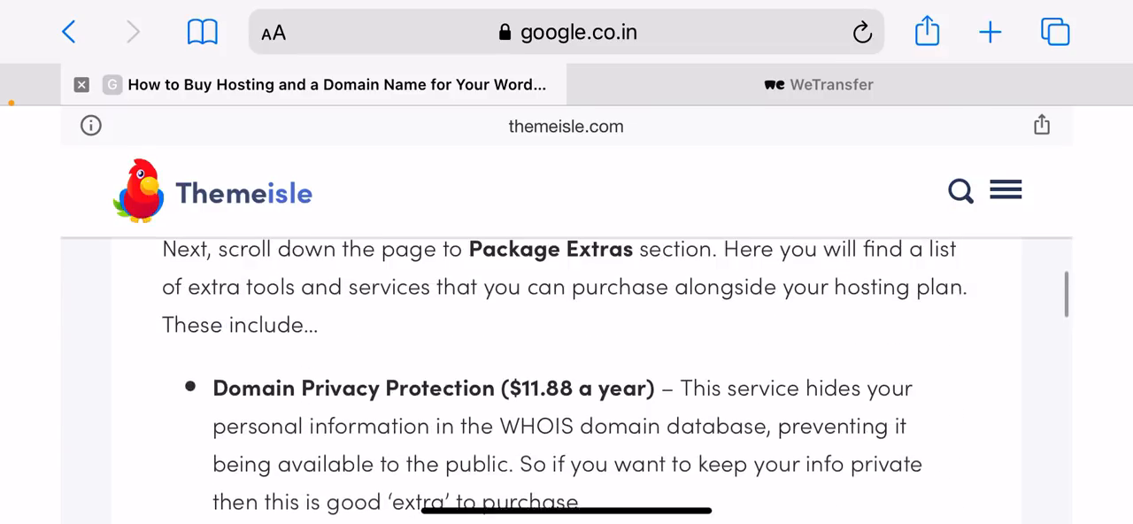
{"action": "scroll", "coordinate": [567, 354], "scroll_direction": "up", "scroll_amount": 4}
{"action": "scroll", "coordinate": [566, 354], "scroll_direction": "up", "scroll_amount": 2}
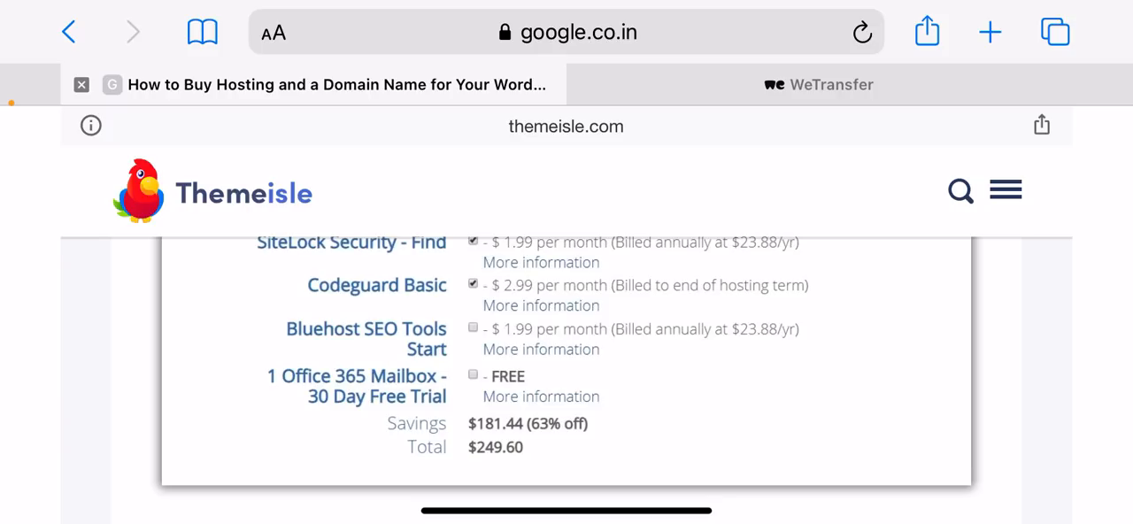
{"action": "scroll", "coordinate": [566, 354], "scroll_direction": "down", "scroll_amount": 5}
{"action": "scroll", "coordinate": [566, 354], "scroll_direction": "down", "scroll_amount": 5}
{"action": "scroll", "coordinate": [566, 354], "scroll_direction": "down", "scroll_amount": 4}
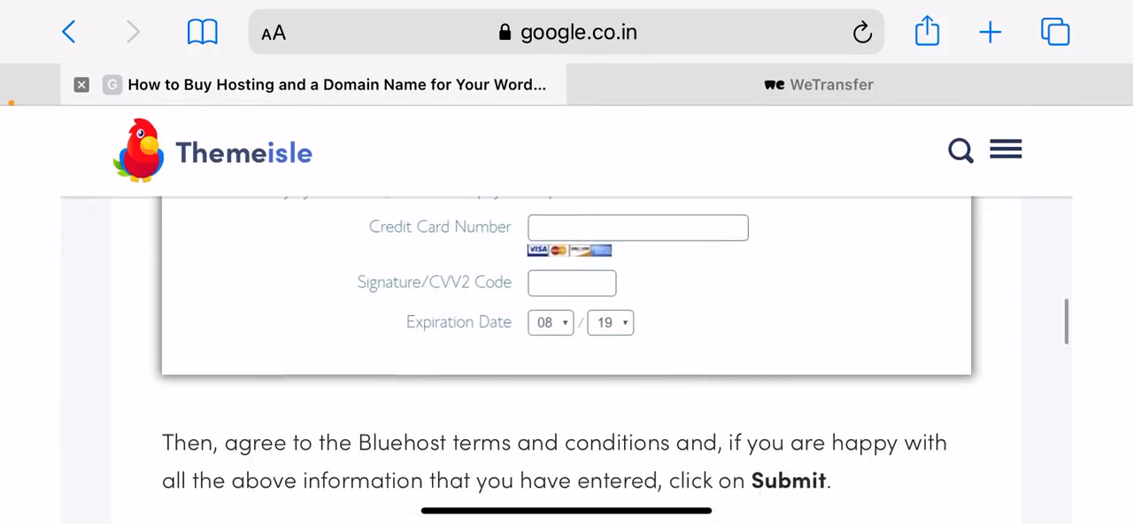
{"action": "scroll", "coordinate": [566, 354], "scroll_direction": "down", "scroll_amount": 4}
{"action": "scroll", "coordinate": [566, 354], "scroll_direction": "down", "scroll_amount": 4}
{"action": "scroll", "coordinate": [566, 354], "scroll_direction": "down", "scroll_amount": 2}
{"action": "scroll", "coordinate": [566, 354], "scroll_direction": "down", "scroll_amount": 1}
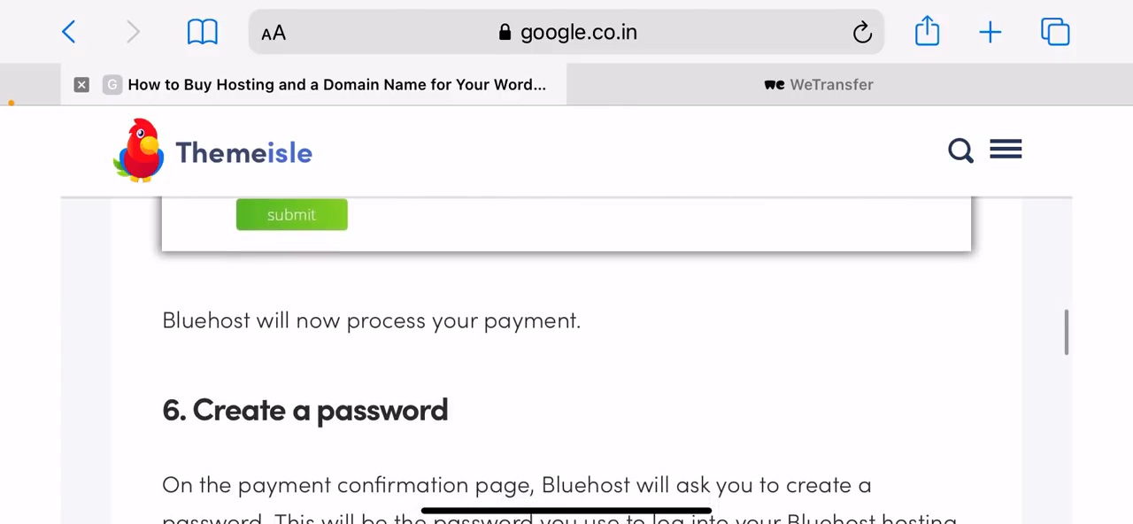
{"action": "scroll", "coordinate": [567, 354], "scroll_direction": "down", "scroll_amount": 5}
{"action": "scroll", "coordinate": [566, 354], "scroll_direction": "down", "scroll_amount": 4}
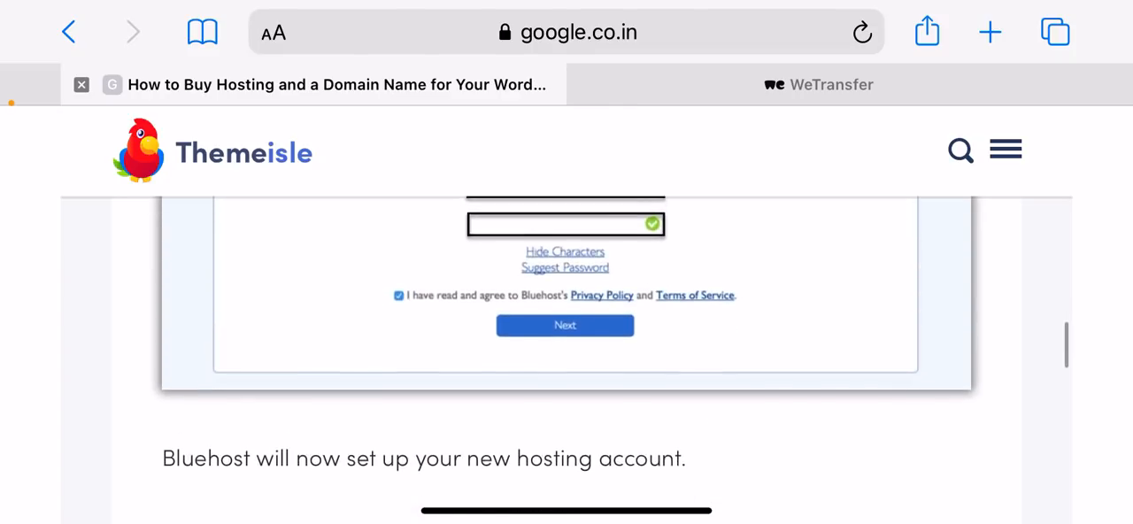
{"action": "scroll", "coordinate": [567, 354], "scroll_direction": "down", "scroll_amount": 3}
{"action": "scroll", "coordinate": [567, 353], "scroll_direction": "down", "scroll_amount": 2}
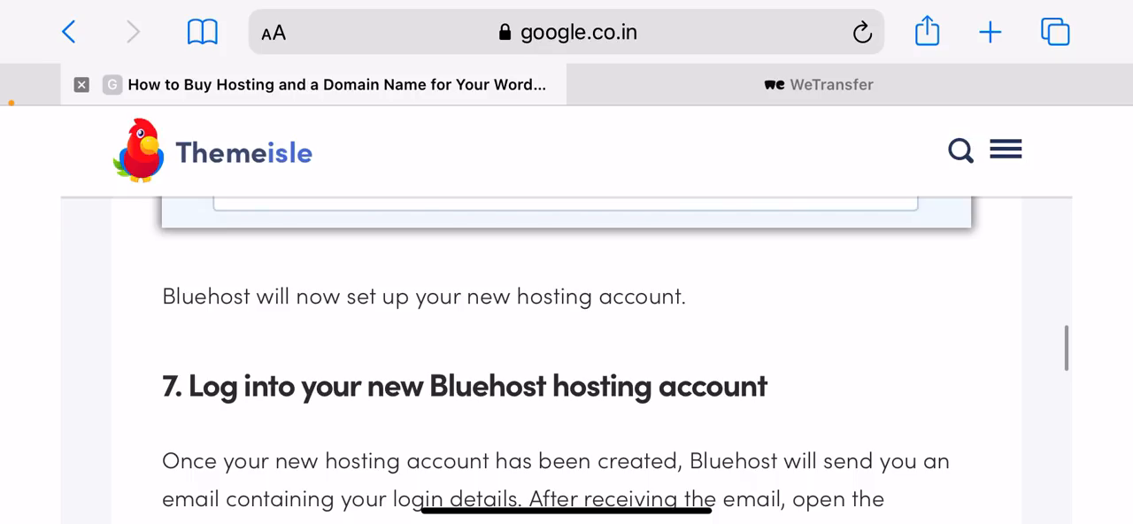
{"action": "scroll", "coordinate": [566, 354], "scroll_direction": "down", "scroll_amount": 6}
{"action": "scroll", "coordinate": [566, 354], "scroll_direction": "down", "scroll_amount": 4}
{"action": "scroll", "coordinate": [566, 354], "scroll_direction": "down", "scroll_amount": 3}
{"action": "scroll", "coordinate": [567, 354], "scroll_direction": "down", "scroll_amount": 3}
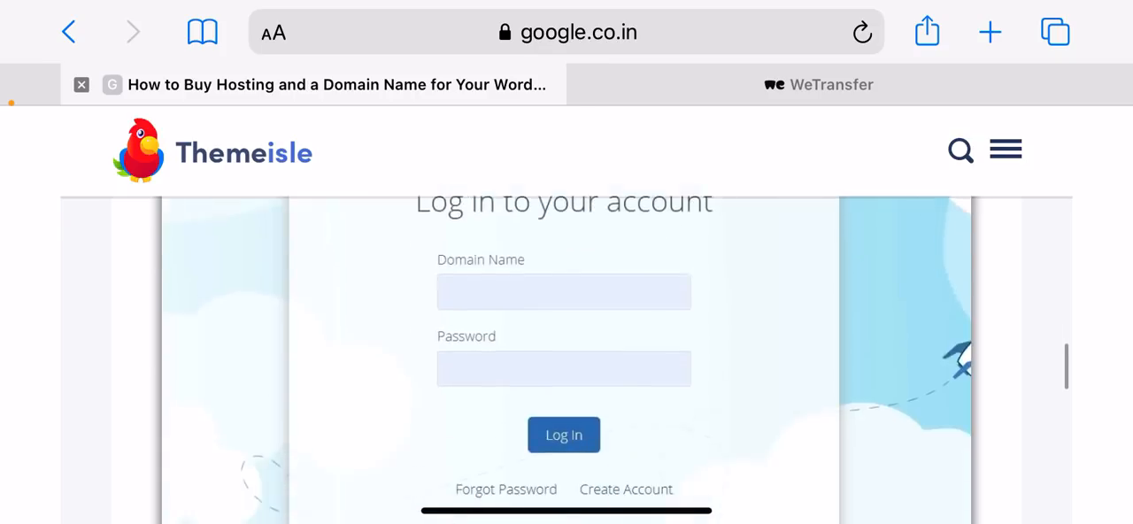
{"action": "scroll", "coordinate": [566, 354], "scroll_direction": "down", "scroll_amount": 6}
{"action": "scroll", "coordinate": [566, 354], "scroll_direction": "down", "scroll_amount": 4}
{"action": "scroll", "coordinate": [566, 354], "scroll_direction": "down", "scroll_amount": 3}
{"action": "scroll", "coordinate": [567, 353], "scroll_direction": "down", "scroll_amount": 2}
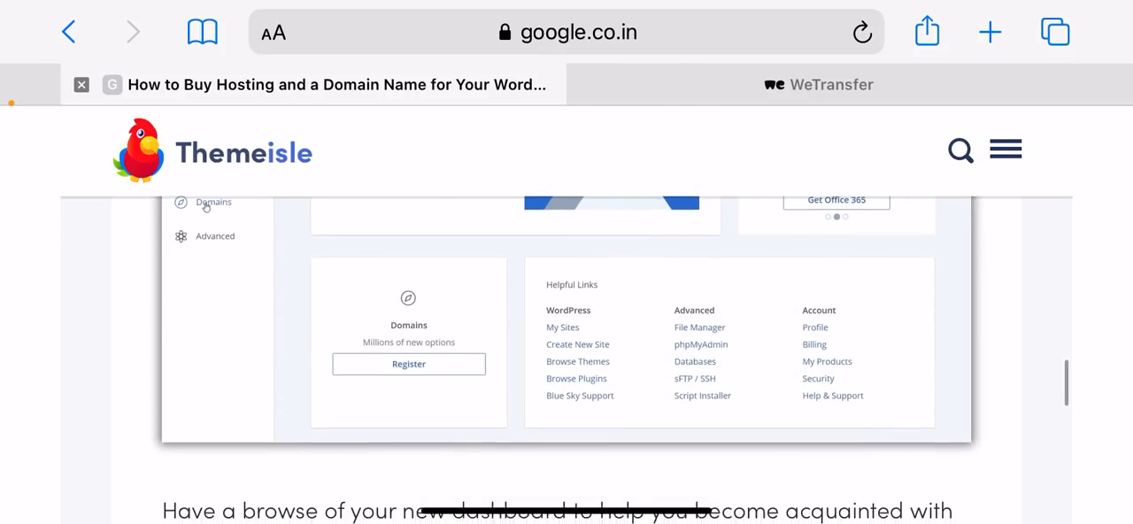
{"action": "scroll", "coordinate": [566, 354], "scroll_direction": "down", "scroll_amount": 6}
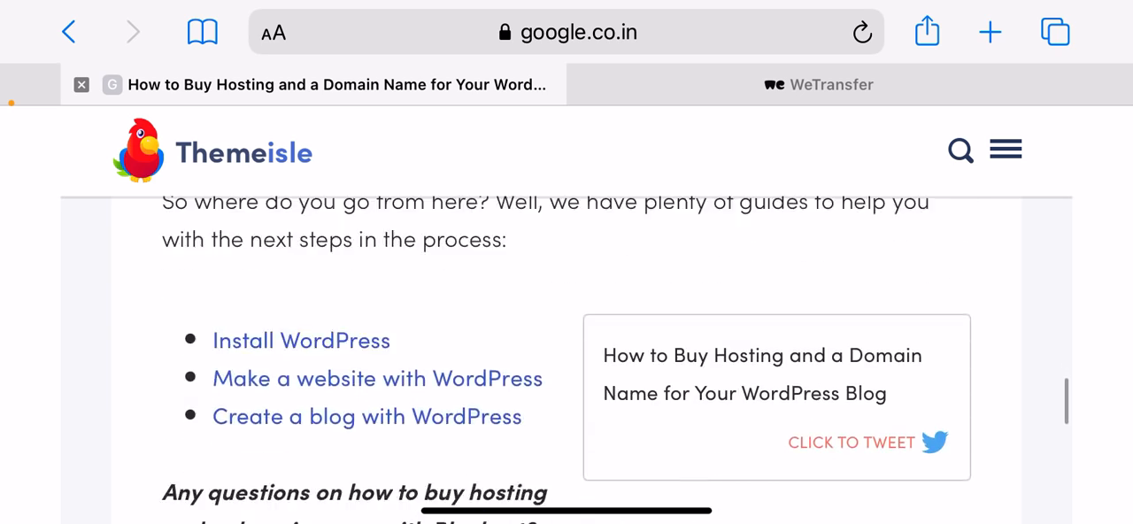
{"action": "scroll", "coordinate": [566, 354], "scroll_direction": "down", "scroll_amount": 4}
{"action": "scroll", "coordinate": [567, 354], "scroll_direction": "down", "scroll_amount": 2}
{"action": "scroll", "coordinate": [566, 354], "scroll_direction": "down", "scroll_amount": 6}
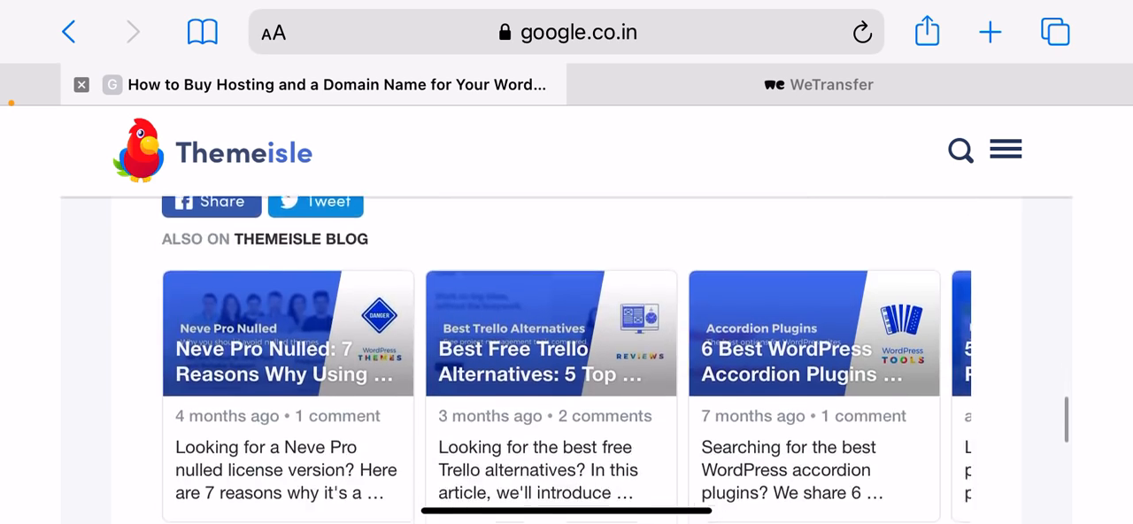
{"action": "scroll", "coordinate": [567, 354], "scroll_direction": "down", "scroll_amount": 4}
{"action": "scroll", "coordinate": [566, 354], "scroll_direction": "down", "scroll_amount": 3}
{"action": "scroll", "coordinate": [567, 354], "scroll_direction": "down", "scroll_amount": 6}
{"action": "scroll", "coordinate": [566, 354], "scroll_direction": "down", "scroll_amount": 5}
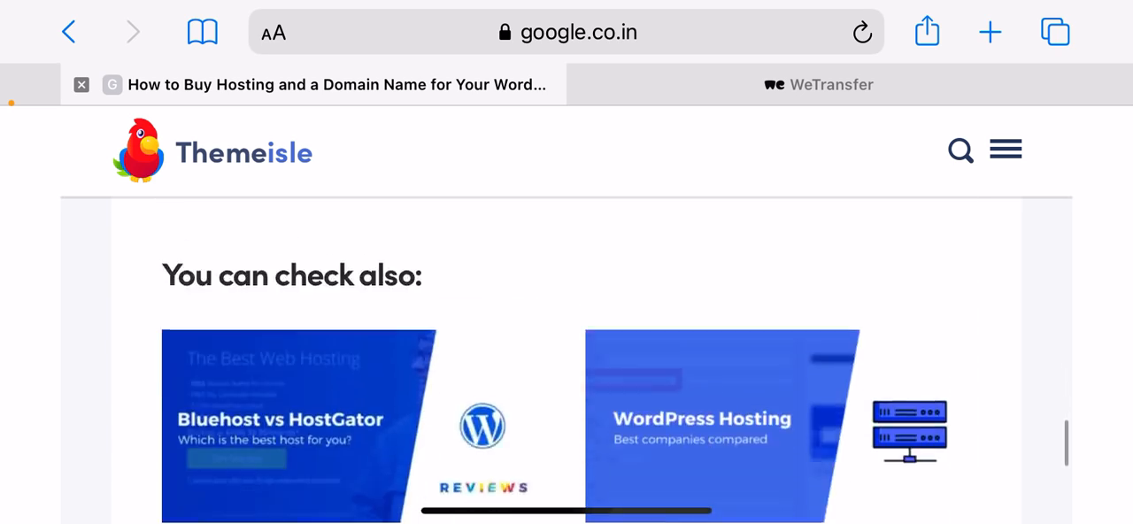
{"action": "scroll", "coordinate": [567, 354], "scroll_direction": "down", "scroll_amount": 4}
{"action": "scroll", "coordinate": [566, 353], "scroll_direction": "down", "scroll_amount": 5}
{"action": "scroll", "coordinate": [566, 354], "scroll_direction": "down", "scroll_amount": 2}
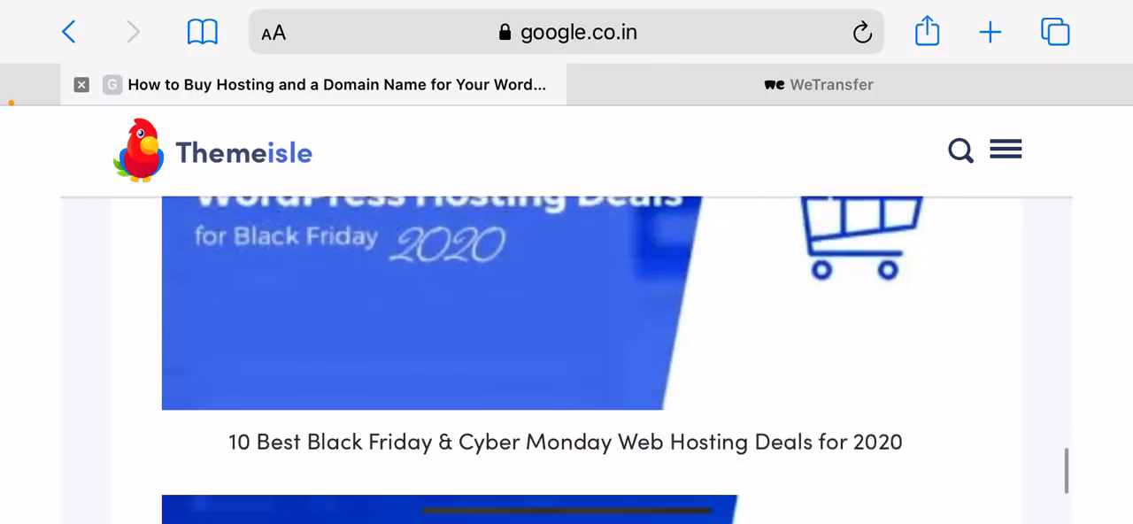
{"action": "scroll", "coordinate": [566, 354], "scroll_direction": "down", "scroll_amount": 6}
{"action": "scroll", "coordinate": [566, 354], "scroll_direction": "down", "scroll_amount": 5}
{"action": "scroll", "coordinate": [566, 354], "scroll_direction": "up", "scroll_amount": 4}
{"action": "scroll", "coordinate": [566, 354], "scroll_direction": "up", "scroll_amount": 6}
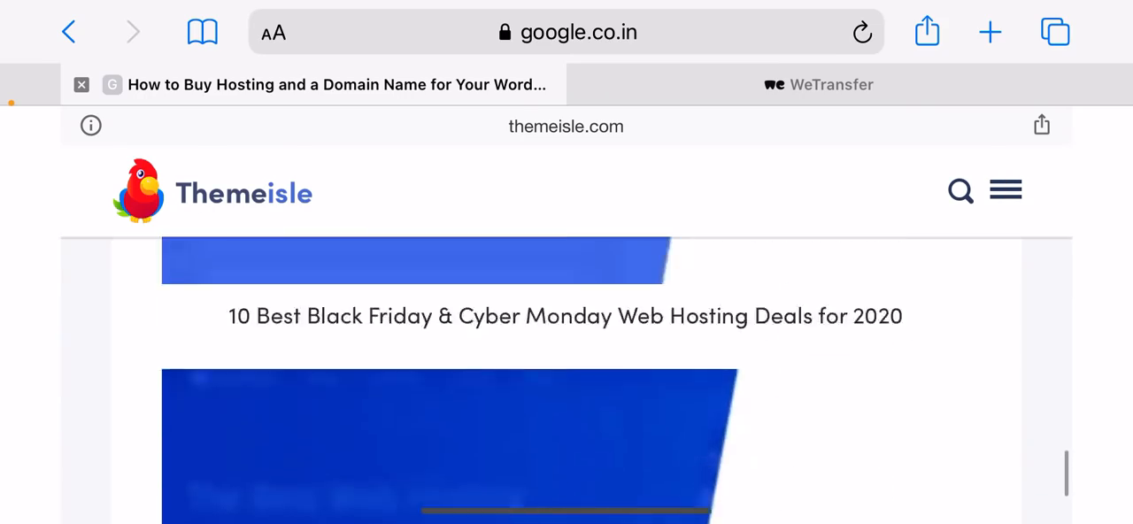
{"action": "scroll", "coordinate": [567, 353], "scroll_direction": "up", "scroll_amount": 5}
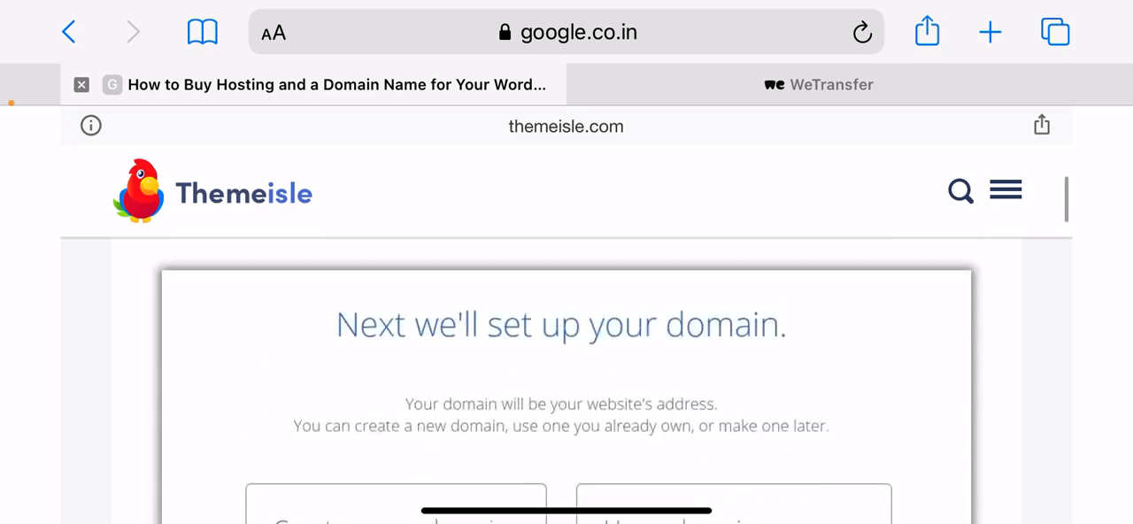
{"action": "scroll", "coordinate": [567, 354], "scroll_direction": "up", "scroll_amount": 6}
{"action": "key", "text": "super+h"}
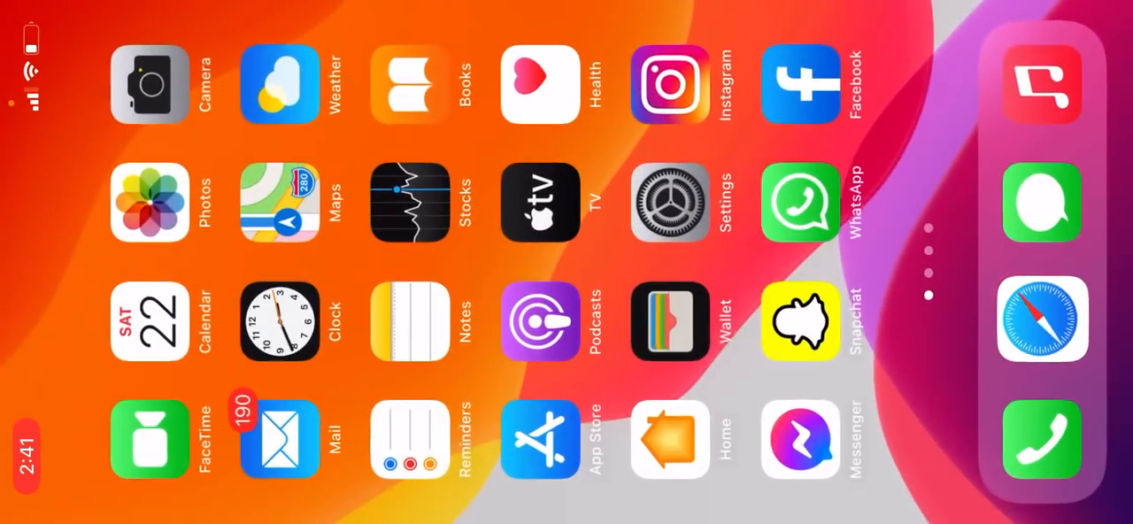
{"action": "left_click", "coordinate": [1051, 323]}
{"action": "scroll", "coordinate": [566, 354], "scroll_direction": "down", "scroll_amount": 8}
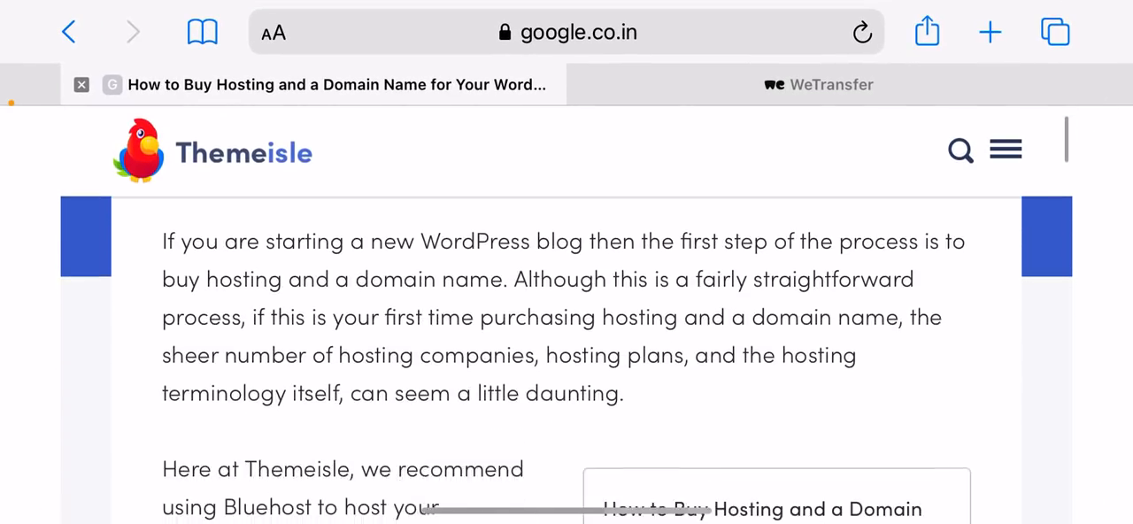
{"action": "scroll", "coordinate": [566, 354], "scroll_direction": "down", "scroll_amount": 5}
{"action": "scroll", "coordinate": [566, 354], "scroll_direction": "down", "scroll_amount": 5}
{"action": "scroll", "coordinate": [566, 354], "scroll_direction": "down", "scroll_amount": 5}
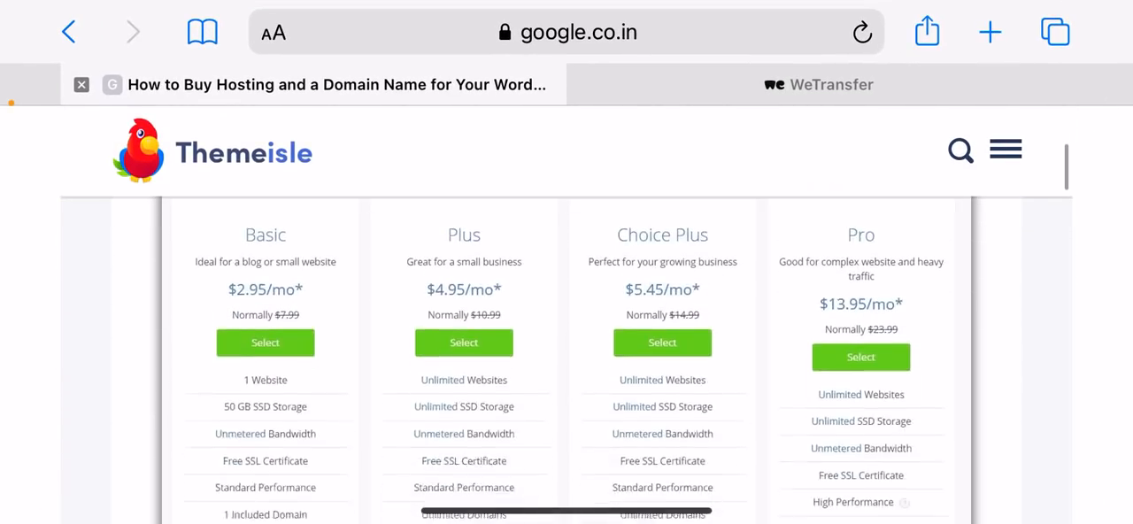
{"action": "scroll", "coordinate": [566, 354], "scroll_direction": "down", "scroll_amount": 3}
{"action": "scroll", "coordinate": [566, 354], "scroll_direction": "down", "scroll_amount": 2}
{"action": "scroll", "coordinate": [566, 354], "scroll_direction": "down", "scroll_amount": 1}
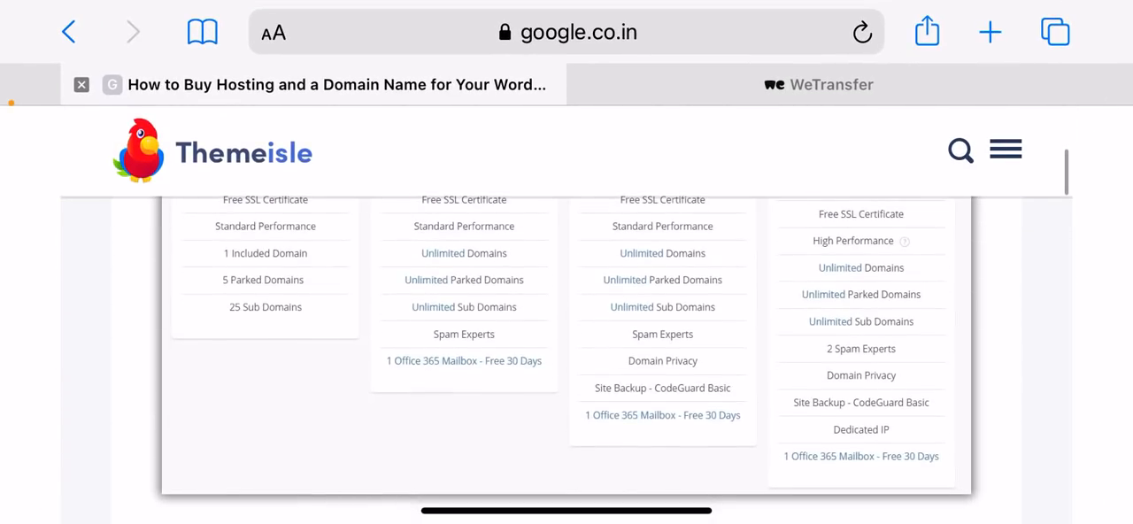
{"action": "scroll", "coordinate": [566, 354], "scroll_direction": "down", "scroll_amount": 1}
{"action": "scroll", "coordinate": [567, 354], "scroll_direction": "down", "scroll_amount": 5}
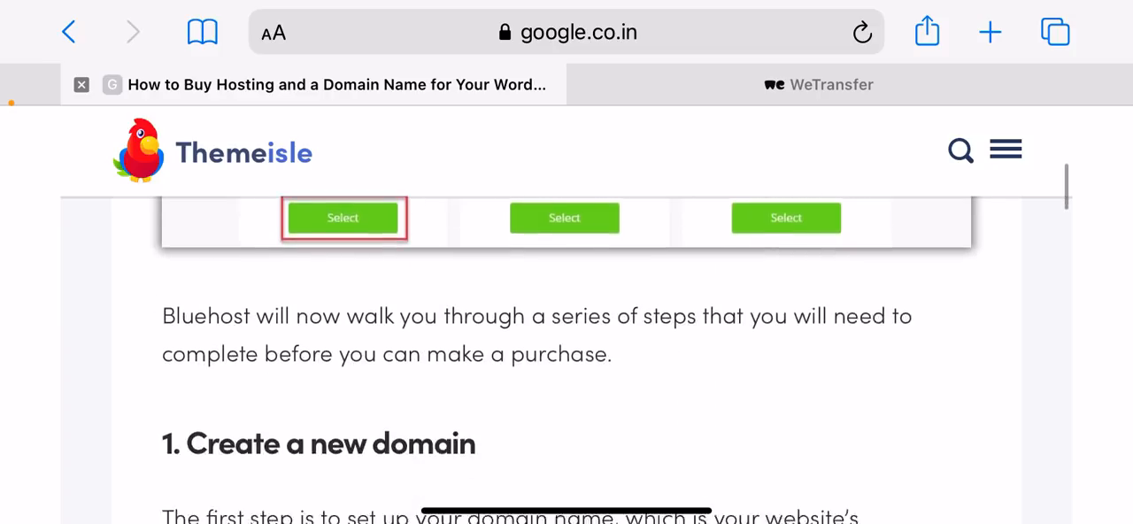
{"action": "scroll", "coordinate": [567, 354], "scroll_direction": "down", "scroll_amount": 5}
{"action": "scroll", "coordinate": [567, 354], "scroll_direction": "down", "scroll_amount": 2}
{"action": "scroll", "coordinate": [566, 354], "scroll_direction": "down", "scroll_amount": 2}
{"action": "scroll", "coordinate": [566, 354], "scroll_direction": "down", "scroll_amount": 1}
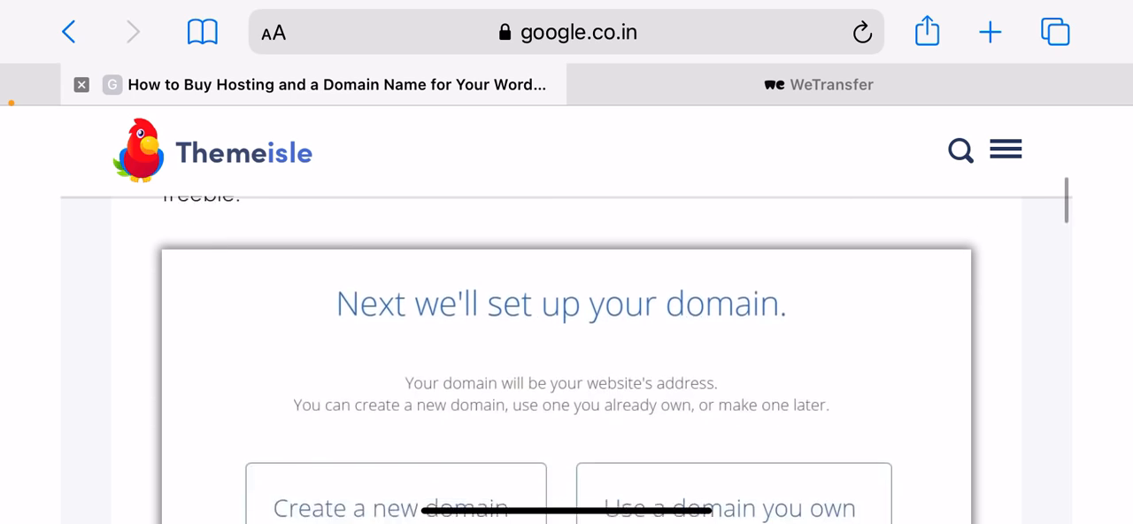
{"action": "scroll", "coordinate": [566, 354], "scroll_direction": "down", "scroll_amount": 2}
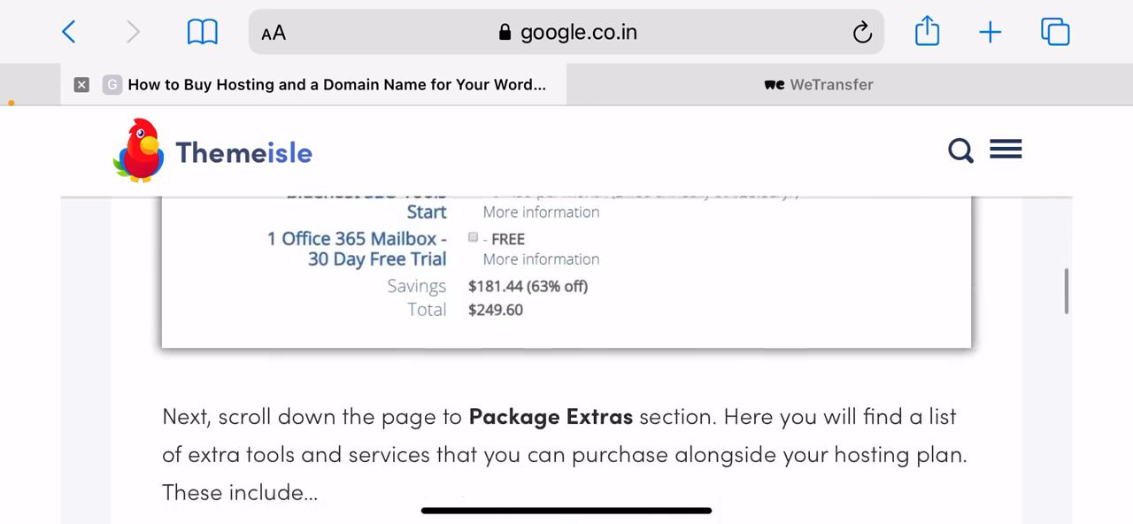
{"action": "scroll", "coordinate": [566, 354], "scroll_direction": "down", "scroll_amount": 4}
{"action": "scroll", "coordinate": [567, 354], "scroll_direction": "down", "scroll_amount": 2}
{"action": "scroll", "coordinate": [567, 354], "scroll_direction": "down", "scroll_amount": 1}
{"action": "scroll", "coordinate": [567, 354], "scroll_direction": "down", "scroll_amount": 1}
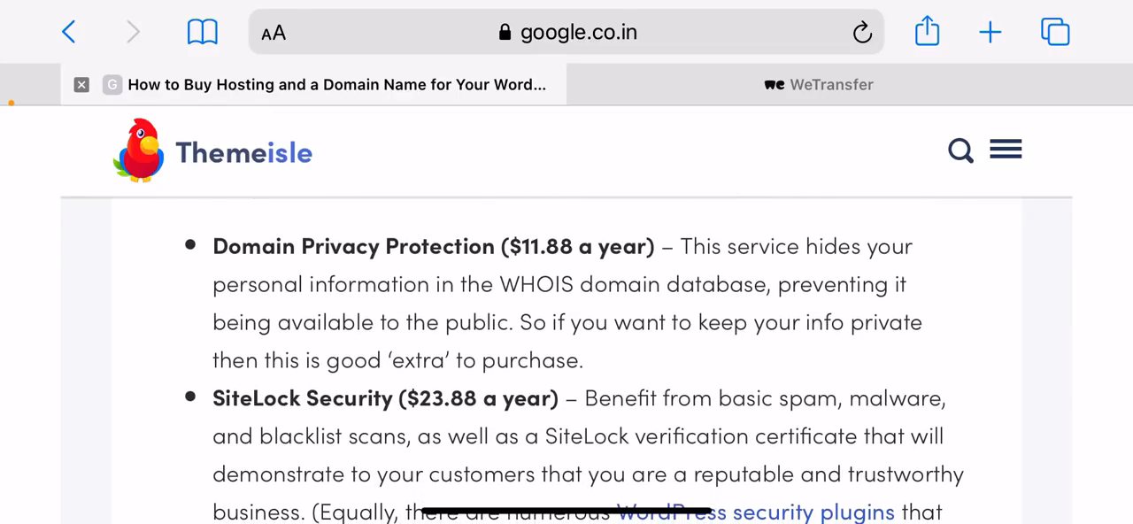
{"action": "scroll", "coordinate": [566, 354], "scroll_direction": "down", "scroll_amount": 5}
{"action": "scroll", "coordinate": [566, 354], "scroll_direction": "down", "scroll_amount": 5}
{"action": "scroll", "coordinate": [566, 354], "scroll_direction": "down", "scroll_amount": 5}
{"action": "scroll", "coordinate": [566, 354], "scroll_direction": "down", "scroll_amount": 4}
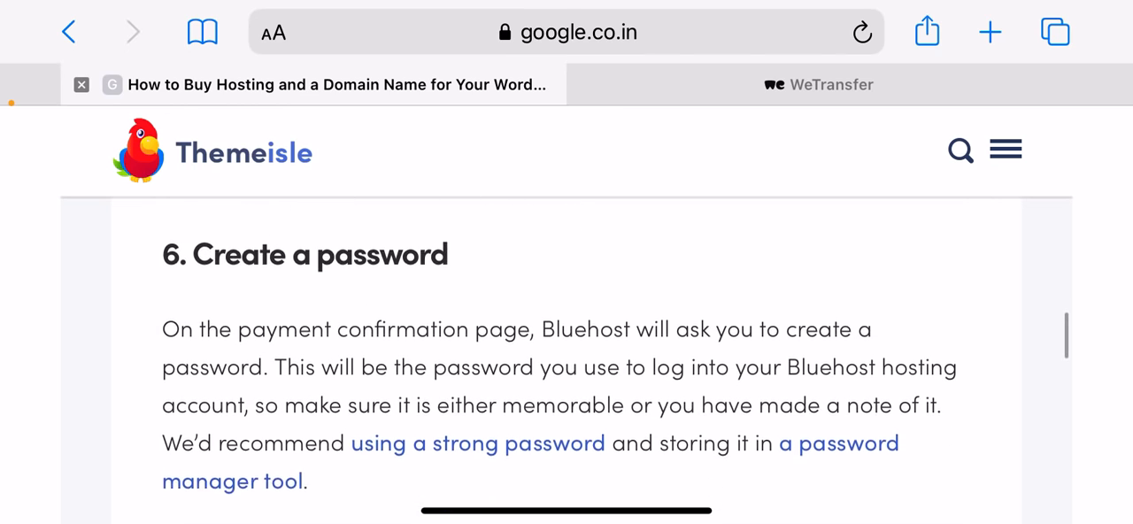
{"action": "scroll", "coordinate": [566, 354], "scroll_direction": "down", "scroll_amount": 4}
{"action": "scroll", "coordinate": [567, 354], "scroll_direction": "down", "scroll_amount": 5}
{"action": "scroll", "coordinate": [566, 354], "scroll_direction": "down", "scroll_amount": 5}
{"action": "scroll", "coordinate": [566, 353], "scroll_direction": "down", "scroll_amount": 3}
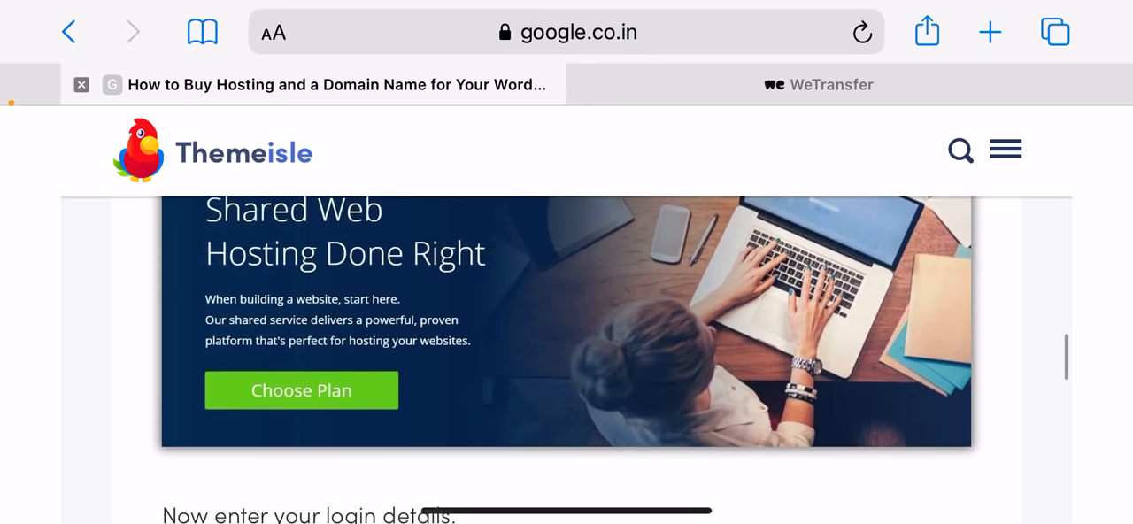
{"action": "scroll", "coordinate": [566, 354], "scroll_direction": "down", "scroll_amount": 4}
{"action": "scroll", "coordinate": [567, 354], "scroll_direction": "down", "scroll_amount": 5}
{"action": "scroll", "coordinate": [567, 354], "scroll_direction": "down", "scroll_amount": 5}
{"action": "scroll", "coordinate": [567, 354], "scroll_direction": "down", "scroll_amount": 4}
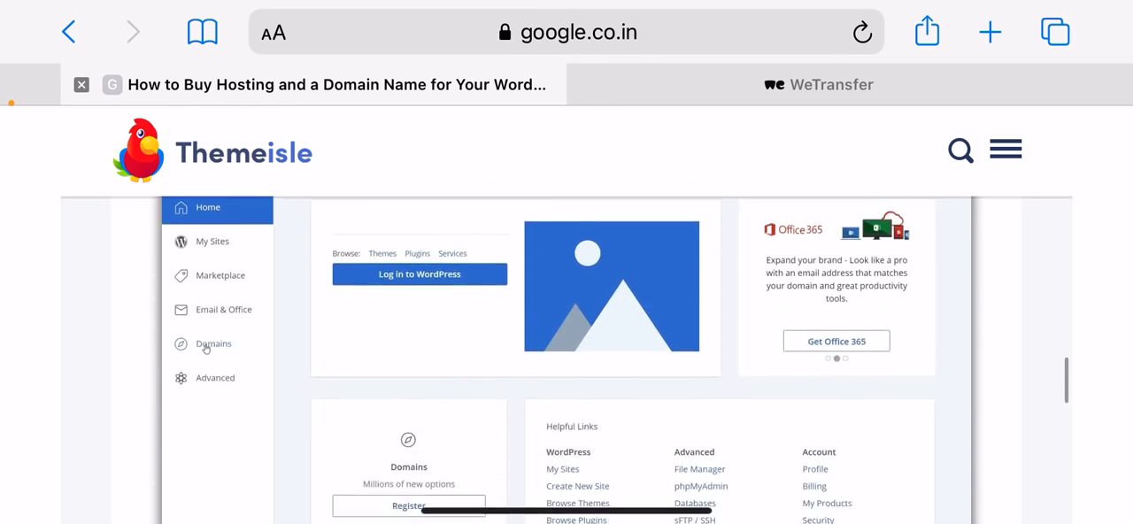
{"action": "scroll", "coordinate": [567, 354], "scroll_direction": "down", "scroll_amount": 5}
{"action": "scroll", "coordinate": [566, 354], "scroll_direction": "down", "scroll_amount": 3}
{"action": "scroll", "coordinate": [567, 354], "scroll_direction": "down", "scroll_amount": 2}
{"action": "scroll", "coordinate": [566, 354], "scroll_direction": "down", "scroll_amount": 1}
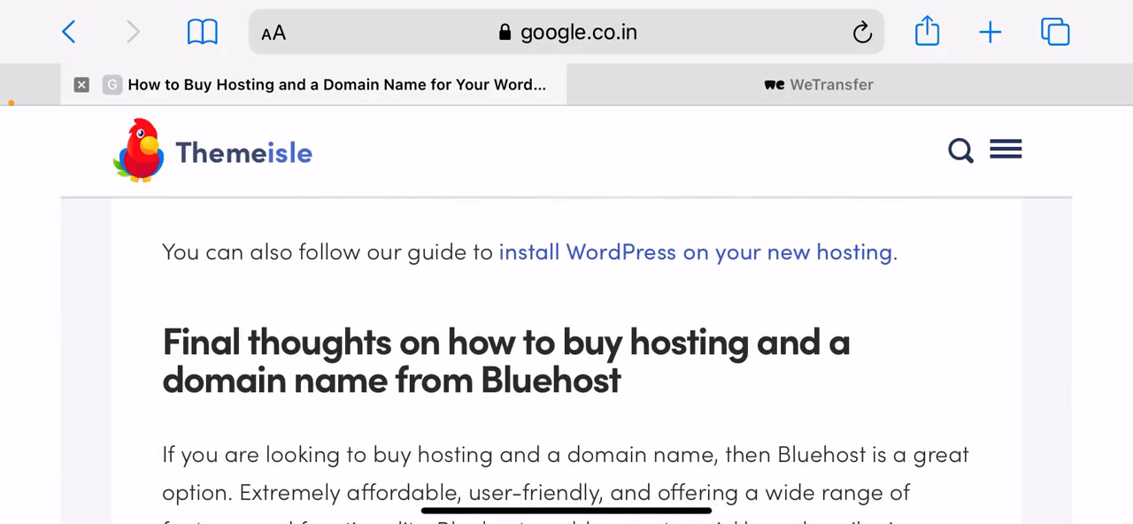
{"action": "scroll", "coordinate": [566, 354], "scroll_direction": "down", "scroll_amount": 5}
{"action": "scroll", "coordinate": [567, 354], "scroll_direction": "down", "scroll_amount": 5}
{"action": "scroll", "coordinate": [567, 354], "scroll_direction": "down", "scroll_amount": 5}
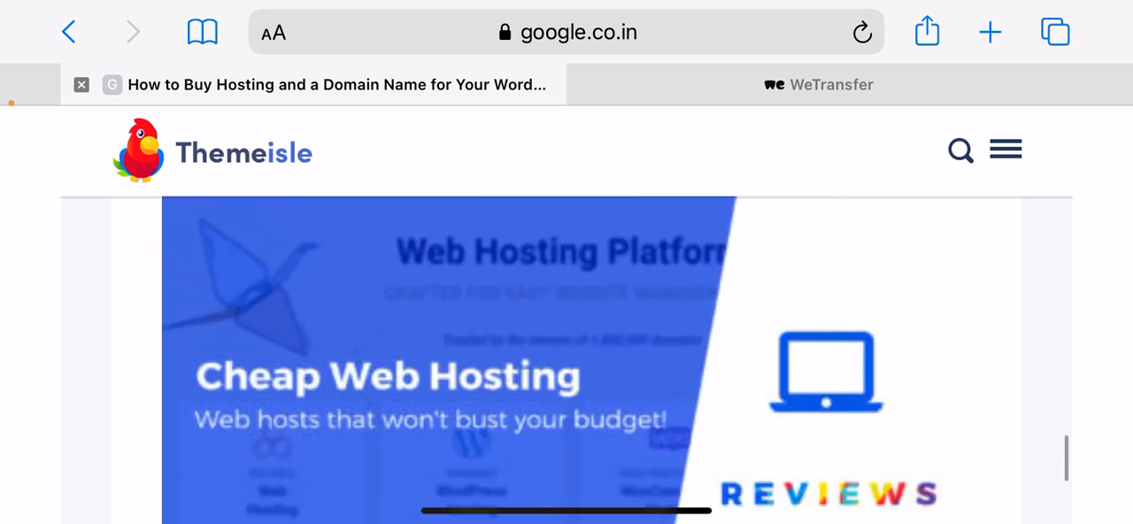
{"action": "scroll", "coordinate": [566, 354], "scroll_direction": "down", "scroll_amount": 3}
{"action": "scroll", "coordinate": [567, 354], "scroll_direction": "down", "scroll_amount": 5}
{"action": "scroll", "coordinate": [566, 354], "scroll_direction": "down", "scroll_amount": 2}
{"action": "scroll", "coordinate": [566, 353], "scroll_direction": "down", "scroll_amount": 1}
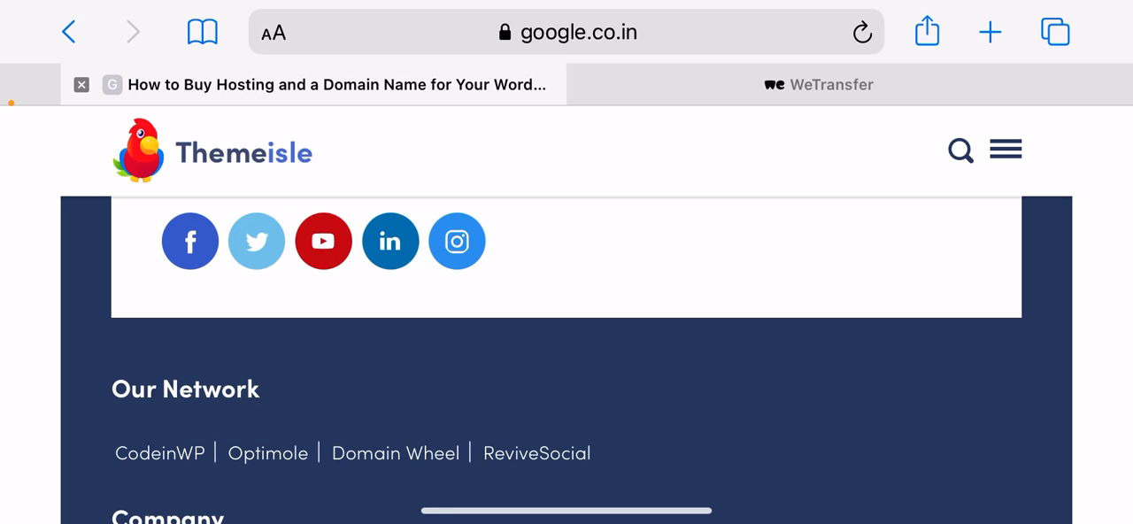
{"action": "scroll", "coordinate": [566, 354], "scroll_direction": "up", "scroll_amount": 5}
{"action": "scroll", "coordinate": [566, 354], "scroll_direction": "up", "scroll_amount": 5}
{"action": "scroll", "coordinate": [567, 354], "scroll_direction": "up", "scroll_amount": 5}
{"action": "scroll", "coordinate": [566, 354], "scroll_direction": "up", "scroll_amount": 5}
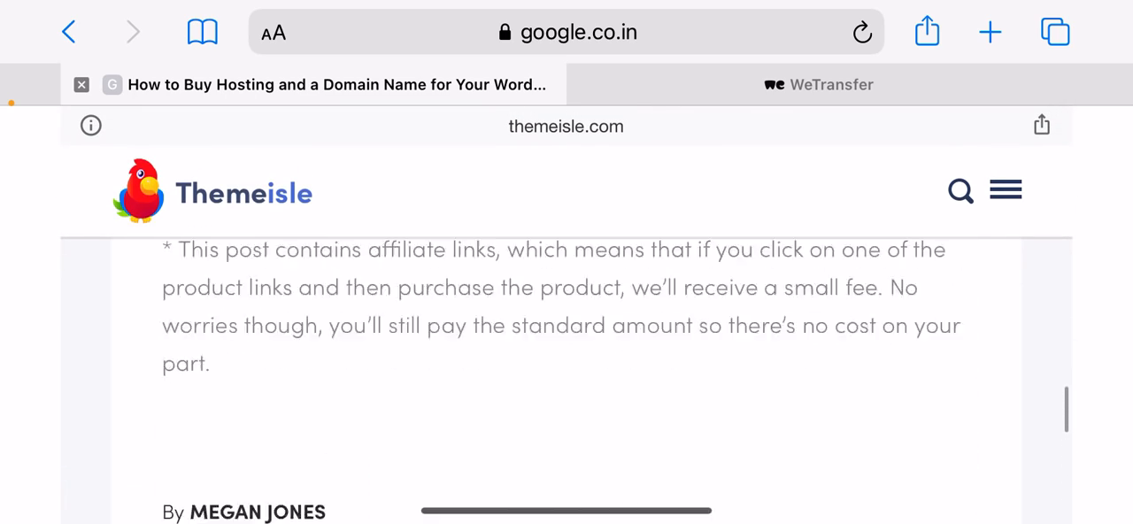
{"action": "scroll", "coordinate": [566, 354], "scroll_direction": "up", "scroll_amount": 5}
{"action": "scroll", "coordinate": [567, 354], "scroll_direction": "up", "scroll_amount": 5}
{"action": "scroll", "coordinate": [566, 354], "scroll_direction": "up", "scroll_amount": 5}
{"action": "scroll", "coordinate": [566, 354], "scroll_direction": "up", "scroll_amount": 5}
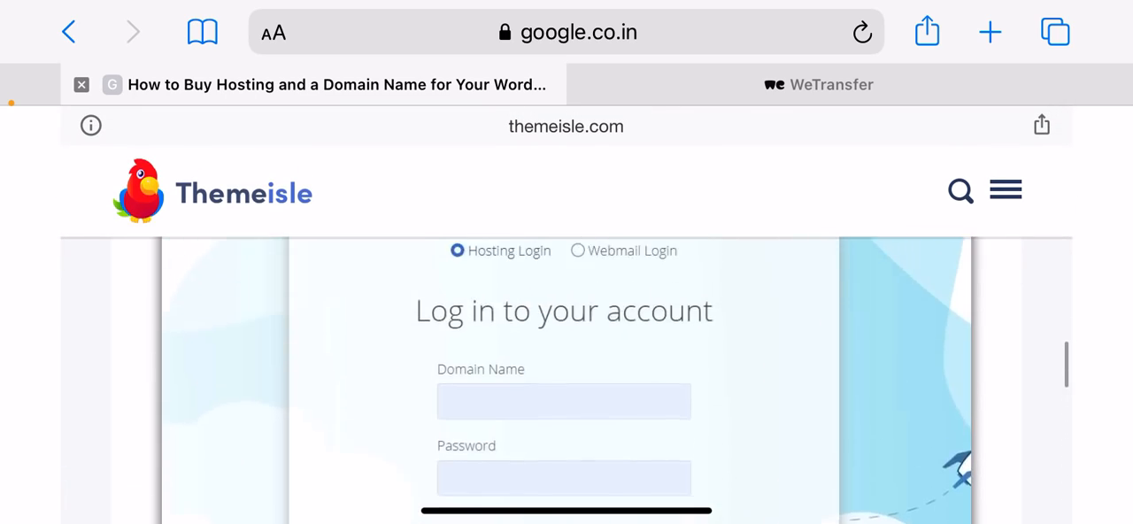
{"action": "scroll", "coordinate": [566, 354], "scroll_direction": "up", "scroll_amount": 5}
{"action": "scroll", "coordinate": [567, 354], "scroll_direction": "up", "scroll_amount": 4}
{"action": "scroll", "coordinate": [567, 354], "scroll_direction": "up", "scroll_amount": 2}
{"action": "scroll", "coordinate": [566, 354], "scroll_direction": "up", "scroll_amount": 1}
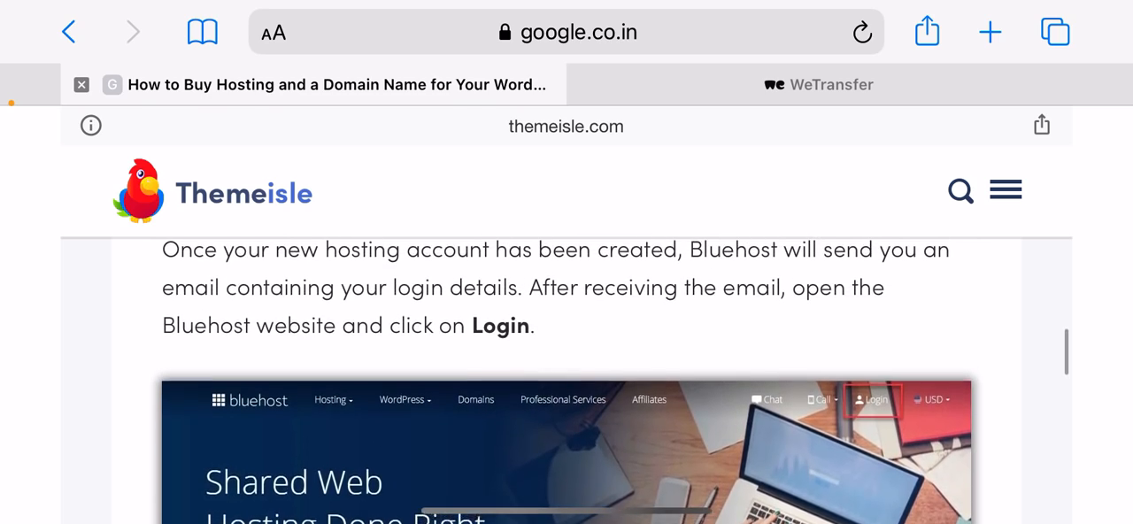
{"action": "scroll", "coordinate": [567, 354], "scroll_direction": "up", "scroll_amount": 5}
{"action": "scroll", "coordinate": [566, 354], "scroll_direction": "up", "scroll_amount": 5}
{"action": "scroll", "coordinate": [566, 354], "scroll_direction": "up", "scroll_amount": 4}
{"action": "scroll", "coordinate": [567, 354], "scroll_direction": "up", "scroll_amount": 4}
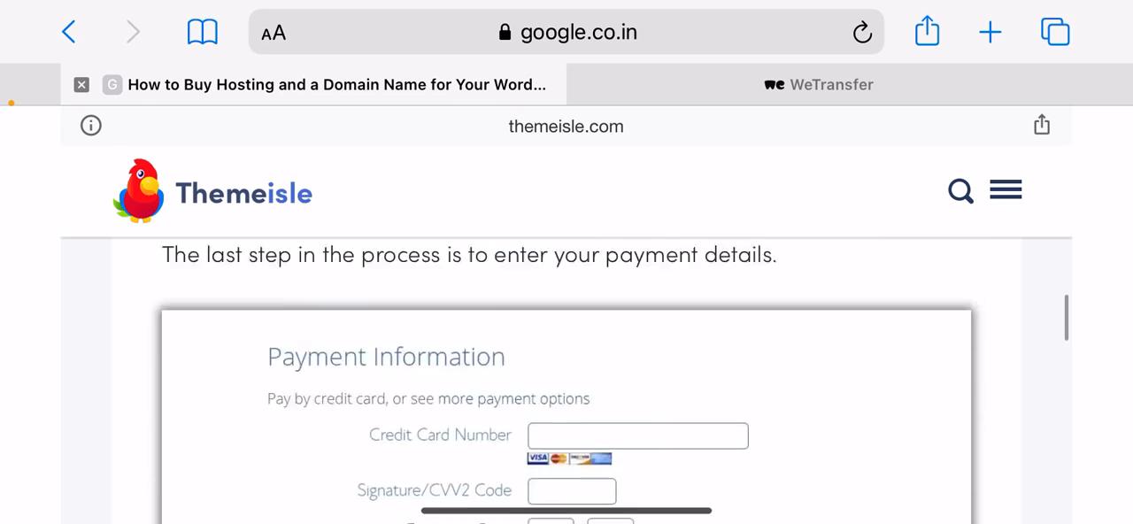
{"action": "scroll", "coordinate": [567, 354], "scroll_direction": "up", "scroll_amount": 5}
{"action": "scroll", "coordinate": [566, 354], "scroll_direction": "up", "scroll_amount": 4}
{"action": "scroll", "coordinate": [566, 354], "scroll_direction": "up", "scroll_amount": 4}
{"action": "scroll", "coordinate": [567, 354], "scroll_direction": "up", "scroll_amount": 3}
{"action": "scroll", "coordinate": [566, 354], "scroll_direction": "up", "scroll_amount": 1}
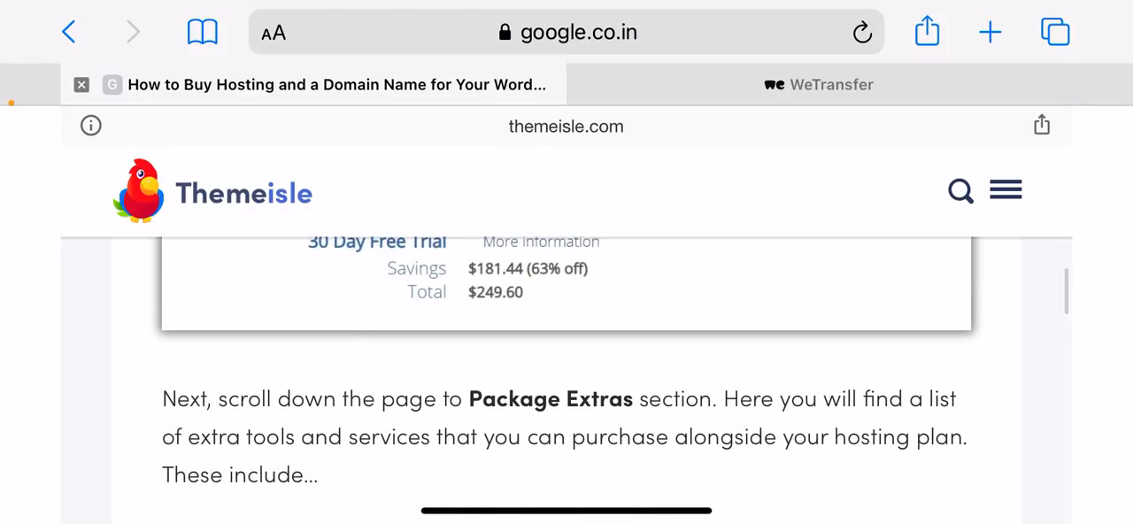
{"action": "scroll", "coordinate": [566, 354], "scroll_direction": "up", "scroll_amount": 5}
{"action": "scroll", "coordinate": [566, 354], "scroll_direction": "up", "scroll_amount": 4}
{"action": "scroll", "coordinate": [566, 354], "scroll_direction": "up", "scroll_amount": 2}
{"action": "scroll", "coordinate": [566, 354], "scroll_direction": "down", "scroll_amount": 1}
{"action": "scroll", "coordinate": [567, 353], "scroll_direction": "up", "scroll_amount": 1}
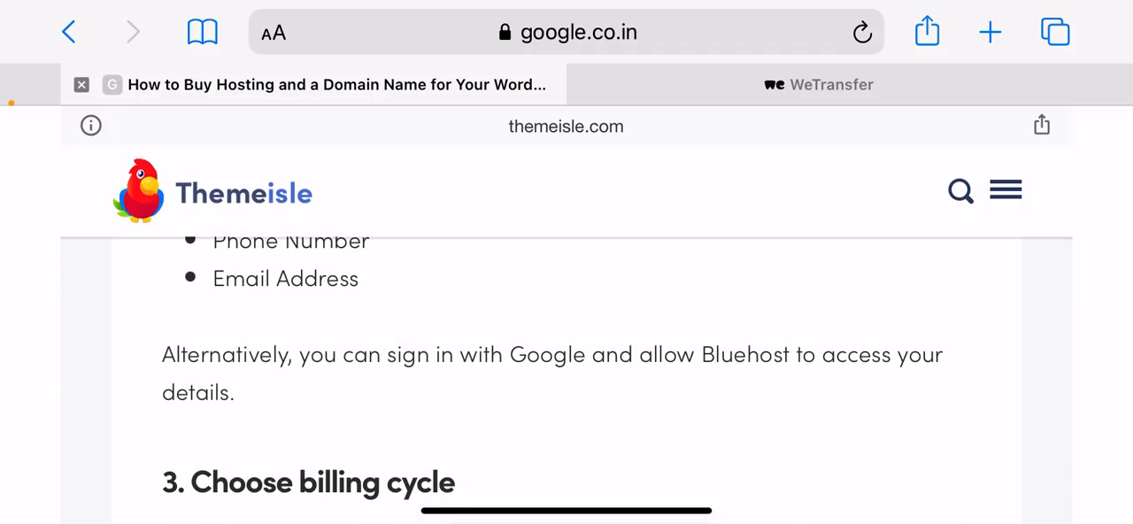
{"action": "scroll", "coordinate": [566, 354], "scroll_direction": "up", "scroll_amount": 5}
{"action": "scroll", "coordinate": [566, 354], "scroll_direction": "up", "scroll_amount": 5}
{"action": "scroll", "coordinate": [566, 354], "scroll_direction": "up", "scroll_amount": 5}
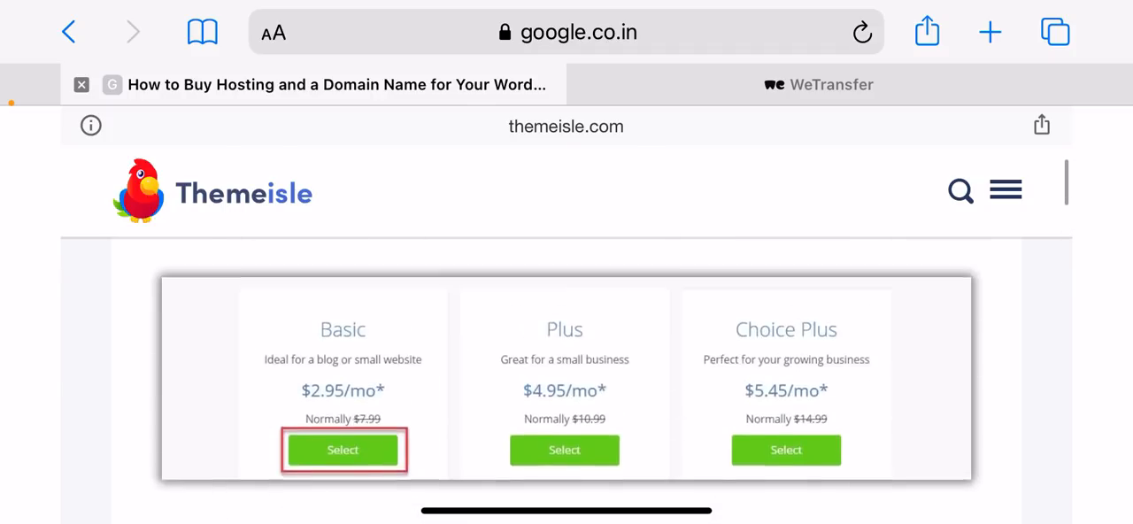
{"action": "scroll", "coordinate": [566, 354], "scroll_direction": "up", "scroll_amount": 4}
{"action": "scroll", "coordinate": [567, 354], "scroll_direction": "up", "scroll_amount": 3}
{"action": "scroll", "coordinate": [567, 354], "scroll_direction": "up", "scroll_amount": 2}
{"action": "scroll", "coordinate": [566, 354], "scroll_direction": "down", "scroll_amount": 3}
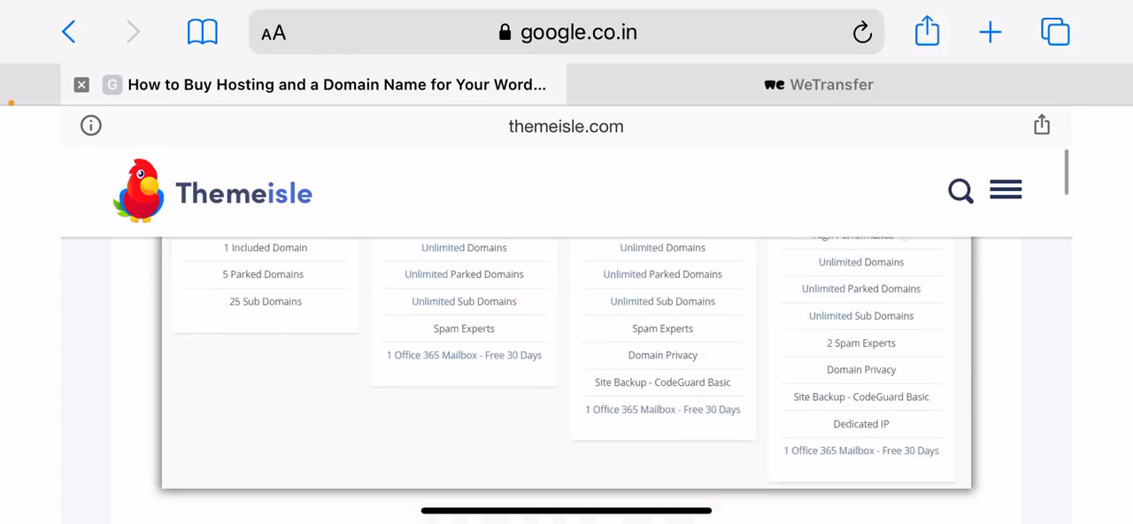
{"action": "scroll", "coordinate": [566, 354], "scroll_direction": "down", "scroll_amount": 5}
{"action": "scroll", "coordinate": [566, 354], "scroll_direction": "down", "scroll_amount": 3}
{"action": "scroll", "coordinate": [566, 354], "scroll_direction": "down", "scroll_amount": 2}
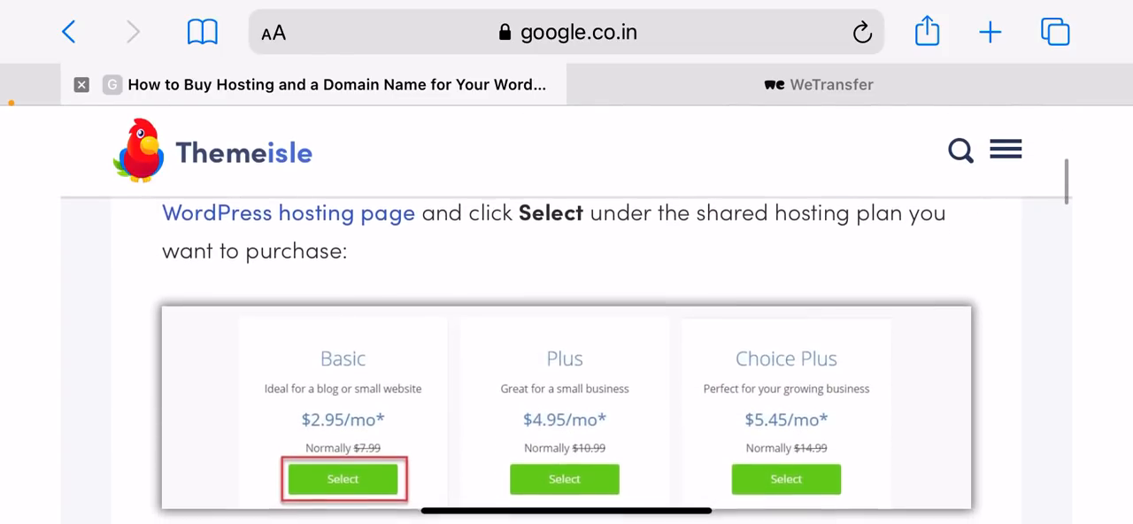
{"action": "scroll", "coordinate": [566, 354], "scroll_direction": "down", "scroll_amount": 5}
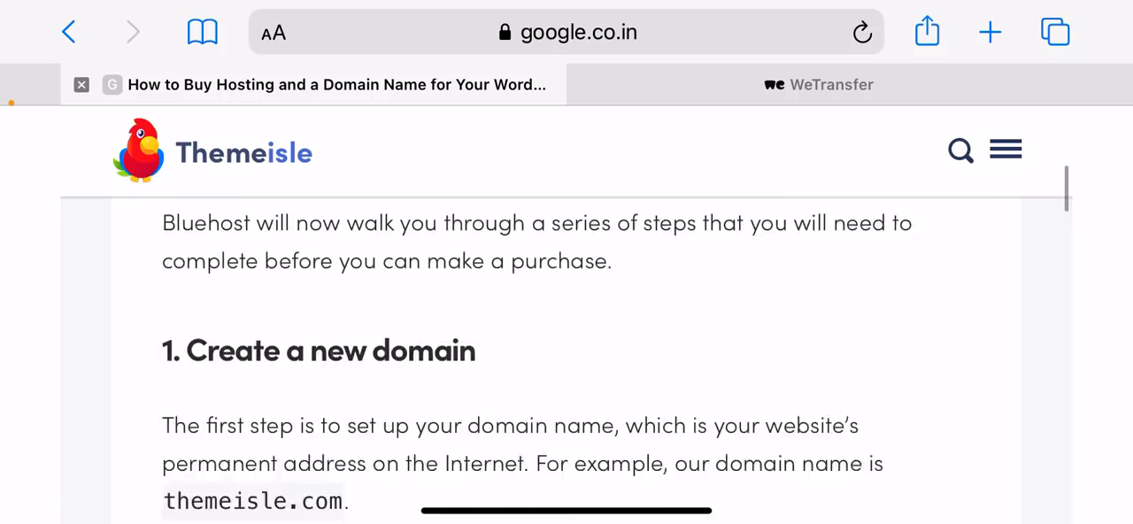
{"action": "scroll", "coordinate": [567, 353], "scroll_direction": "down", "scroll_amount": 5}
{"action": "scroll", "coordinate": [566, 354], "scroll_direction": "down", "scroll_amount": 5}
{"action": "scroll", "coordinate": [567, 354], "scroll_direction": "down", "scroll_amount": 3}
{"action": "scroll", "coordinate": [566, 354], "scroll_direction": "down", "scroll_amount": 5}
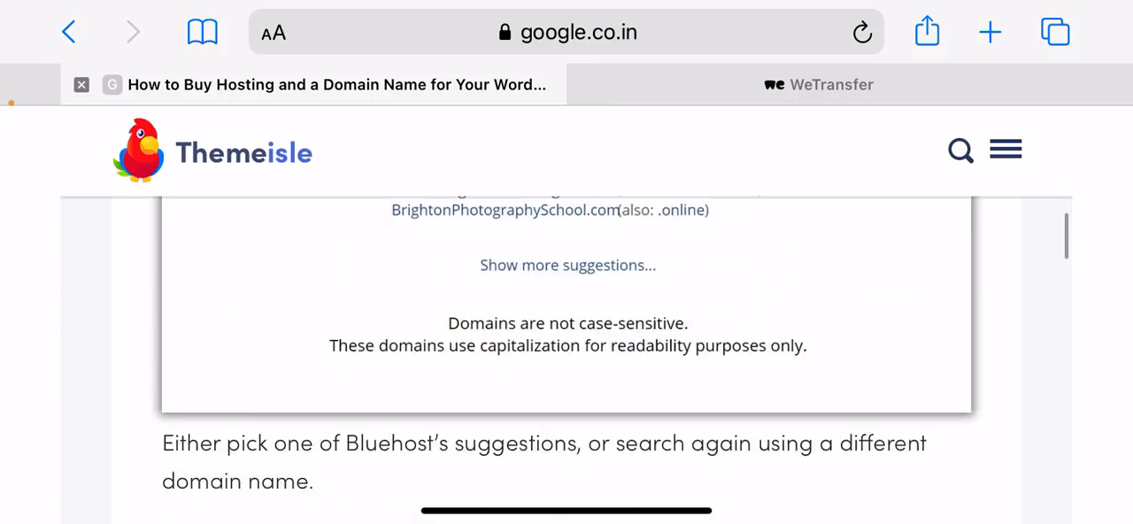
{"action": "scroll", "coordinate": [566, 354], "scroll_direction": "down", "scroll_amount": 5}
{"action": "scroll", "coordinate": [567, 354], "scroll_direction": "down", "scroll_amount": 5}
{"action": "scroll", "coordinate": [567, 354], "scroll_direction": "down", "scroll_amount": 3}
{"action": "scroll", "coordinate": [566, 354], "scroll_direction": "down", "scroll_amount": 2}
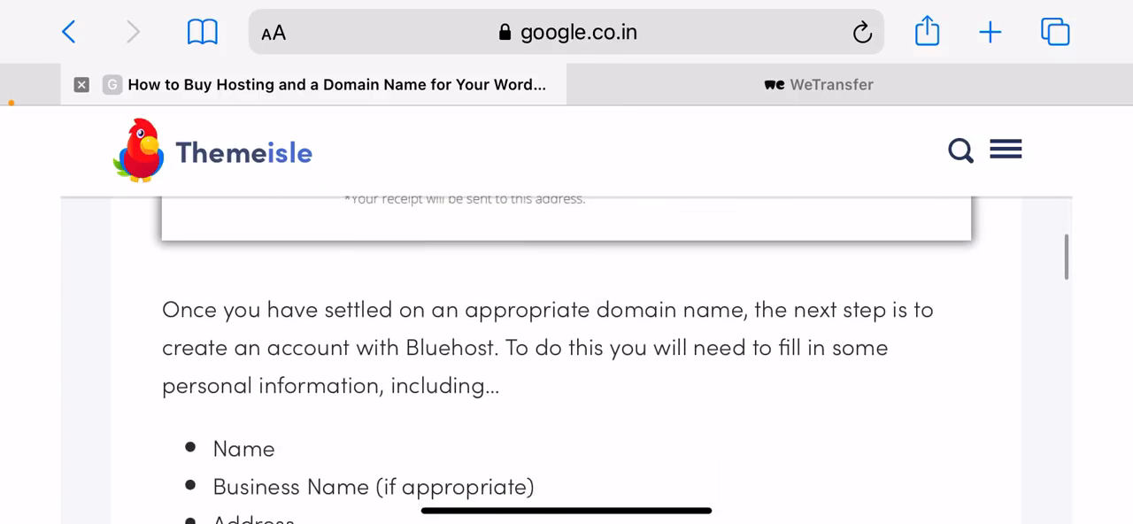
{"action": "scroll", "coordinate": [566, 354], "scroll_direction": "down", "scroll_amount": 1}
{"action": "scroll", "coordinate": [566, 354], "scroll_direction": "down", "scroll_amount": 5}
{"action": "scroll", "coordinate": [567, 354], "scroll_direction": "down", "scroll_amount": 5}
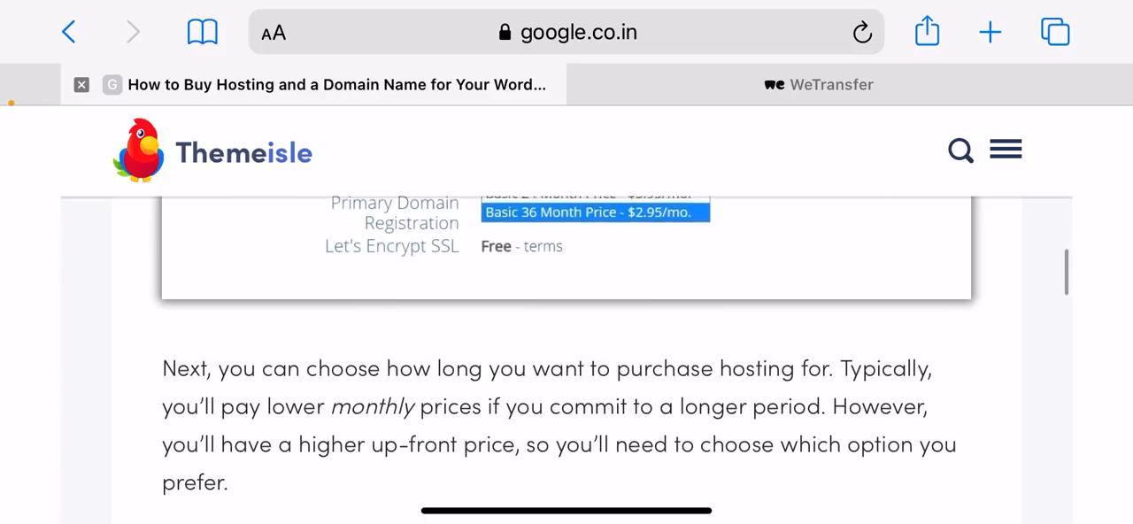
{"action": "scroll", "coordinate": [567, 353], "scroll_direction": "down", "scroll_amount": 2}
{"action": "scroll", "coordinate": [567, 353], "scroll_direction": "down", "scroll_amount": 1}
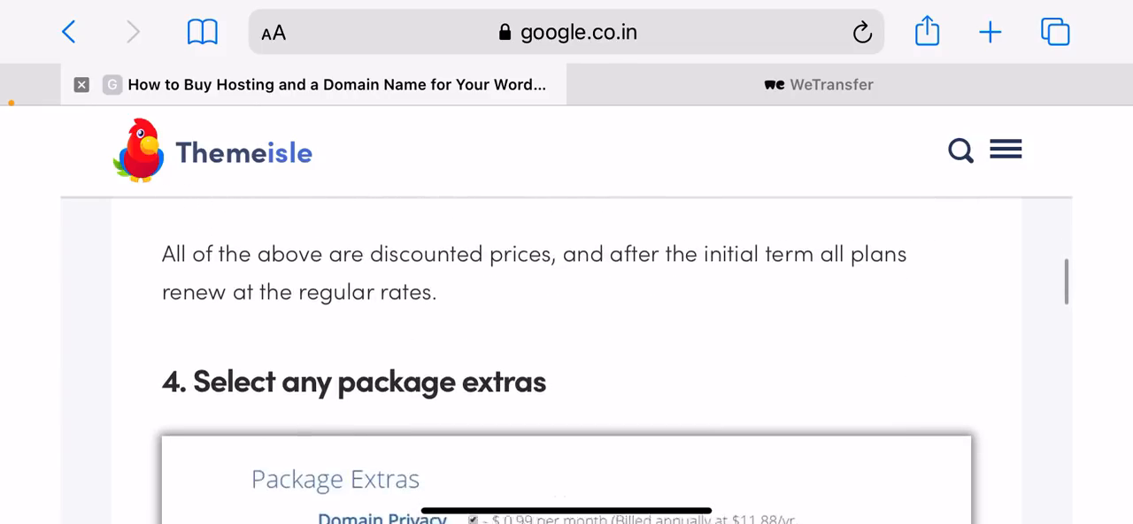
{"action": "scroll", "coordinate": [567, 354], "scroll_direction": "down", "scroll_amount": 5}
{"action": "scroll", "coordinate": [567, 354], "scroll_direction": "down", "scroll_amount": 3}
{"action": "scroll", "coordinate": [566, 354], "scroll_direction": "down", "scroll_amount": 2}
{"action": "scroll", "coordinate": [567, 354], "scroll_direction": "down", "scroll_amount": 1}
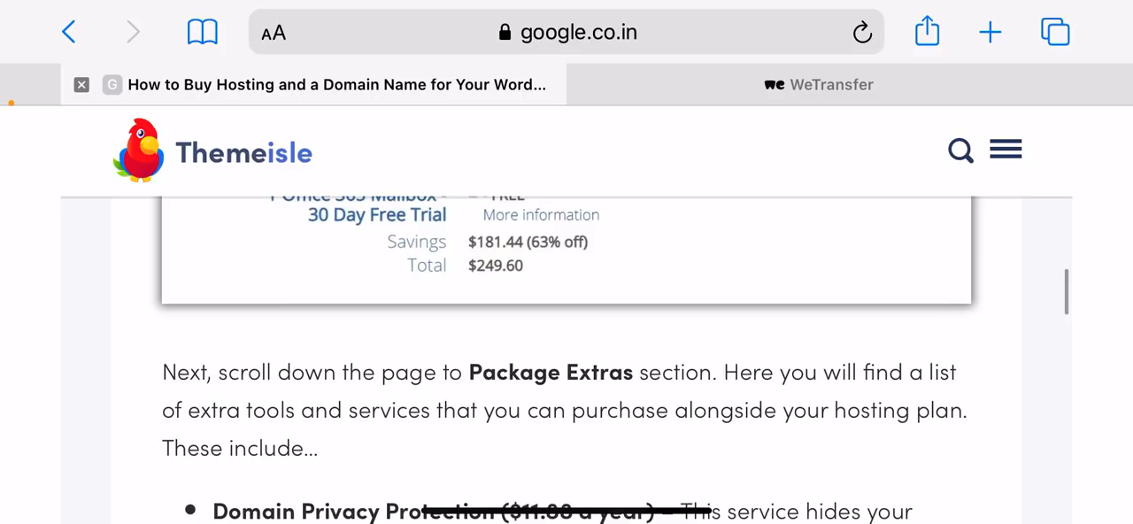
{"action": "scroll", "coordinate": [566, 354], "scroll_direction": "down", "scroll_amount": 5}
{"action": "scroll", "coordinate": [566, 354], "scroll_direction": "down", "scroll_amount": 4}
{"action": "scroll", "coordinate": [566, 354], "scroll_direction": "down", "scroll_amount": 3}
{"action": "scroll", "coordinate": [566, 354], "scroll_direction": "down", "scroll_amount": 2}
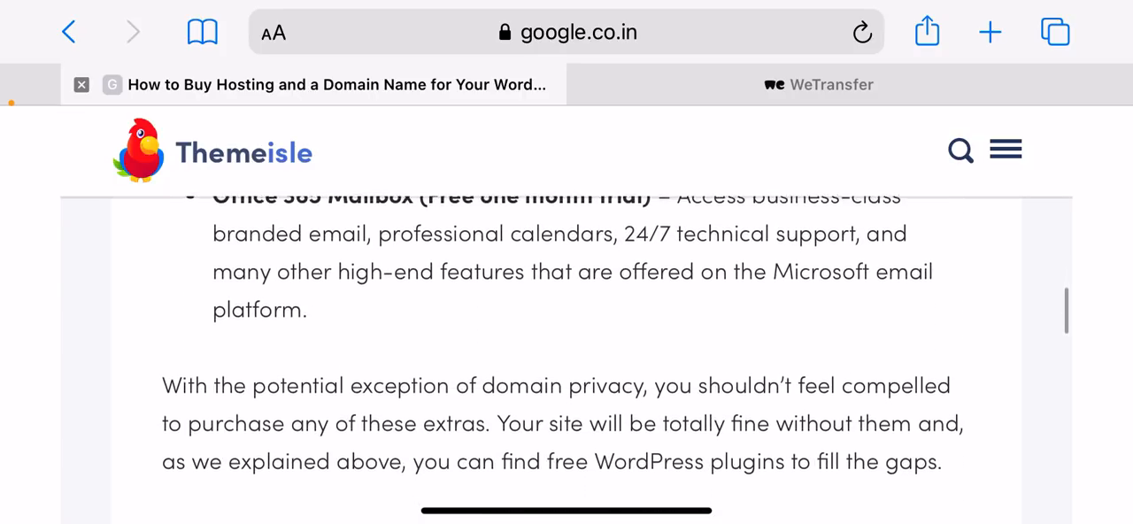
{"action": "scroll", "coordinate": [566, 354], "scroll_direction": "down", "scroll_amount": 1}
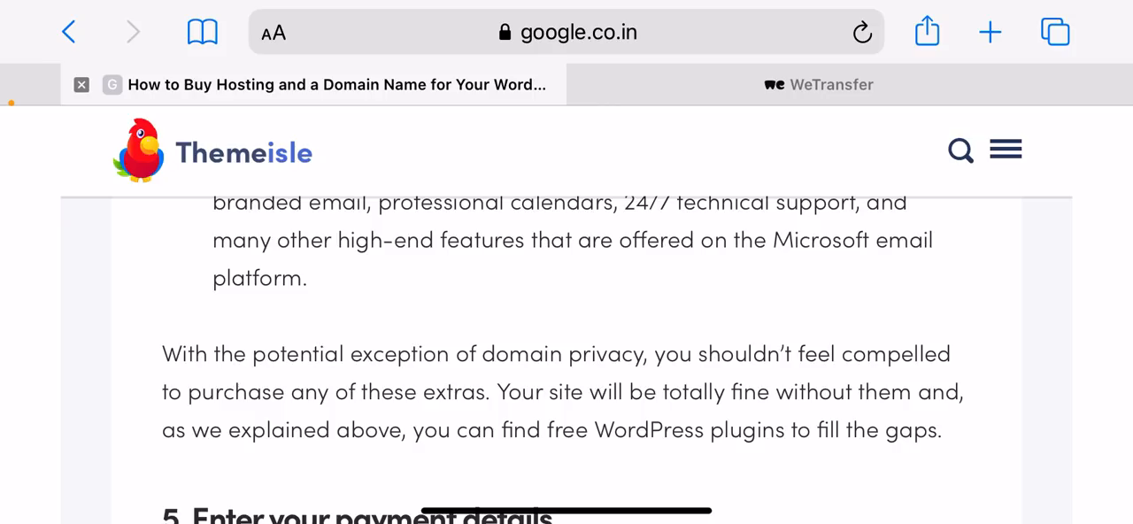
{"action": "scroll", "coordinate": [566, 354], "scroll_direction": "down", "scroll_amount": 5}
{"action": "scroll", "coordinate": [567, 354], "scroll_direction": "down", "scroll_amount": 3}
{"action": "scroll", "coordinate": [566, 354], "scroll_direction": "down", "scroll_amount": 5}
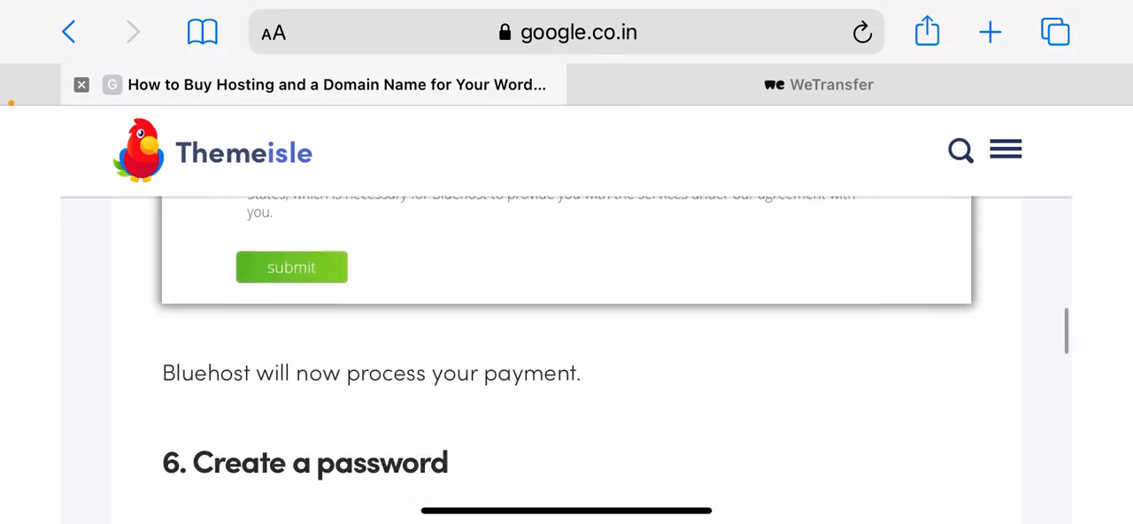
{"action": "scroll", "coordinate": [566, 354], "scroll_direction": "down", "scroll_amount": 4}
{"action": "scroll", "coordinate": [566, 354], "scroll_direction": "down", "scroll_amount": 4}
{"action": "scroll", "coordinate": [566, 354], "scroll_direction": "down", "scroll_amount": 5}
{"action": "scroll", "coordinate": [566, 354], "scroll_direction": "down", "scroll_amount": 4}
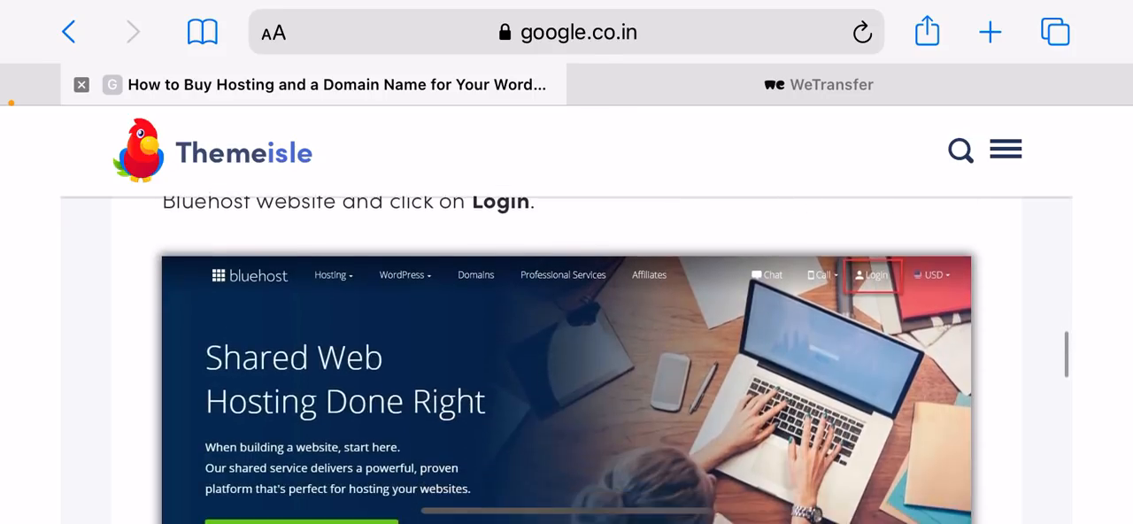
{"action": "scroll", "coordinate": [566, 354], "scroll_direction": "down", "scroll_amount": 3}
{"action": "scroll", "coordinate": [566, 354], "scroll_direction": "down", "scroll_amount": 2}
{"action": "scroll", "coordinate": [567, 354], "scroll_direction": "down", "scroll_amount": 5}
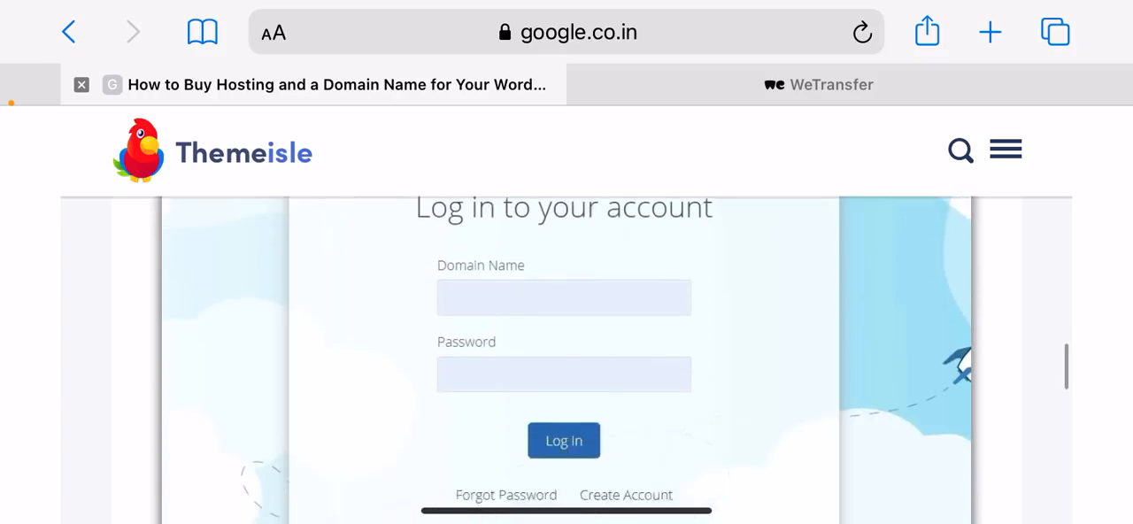
{"action": "scroll", "coordinate": [566, 354], "scroll_direction": "down", "scroll_amount": 4}
{"action": "scroll", "coordinate": [566, 354], "scroll_direction": "down", "scroll_amount": 5}
{"action": "scroll", "coordinate": [566, 354], "scroll_direction": "down", "scroll_amount": 3}
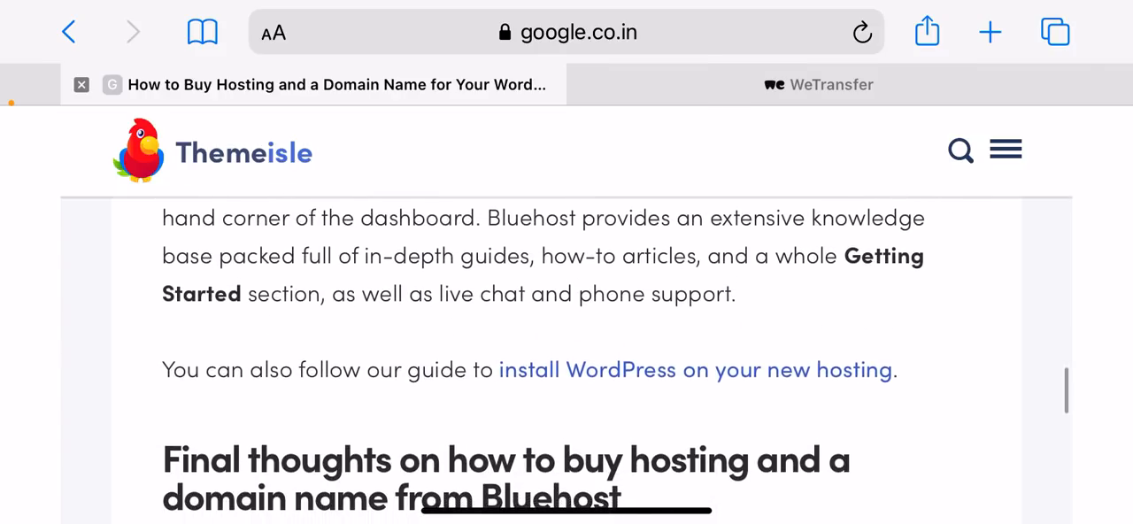
{"action": "scroll", "coordinate": [566, 354], "scroll_direction": "down", "scroll_amount": 1}
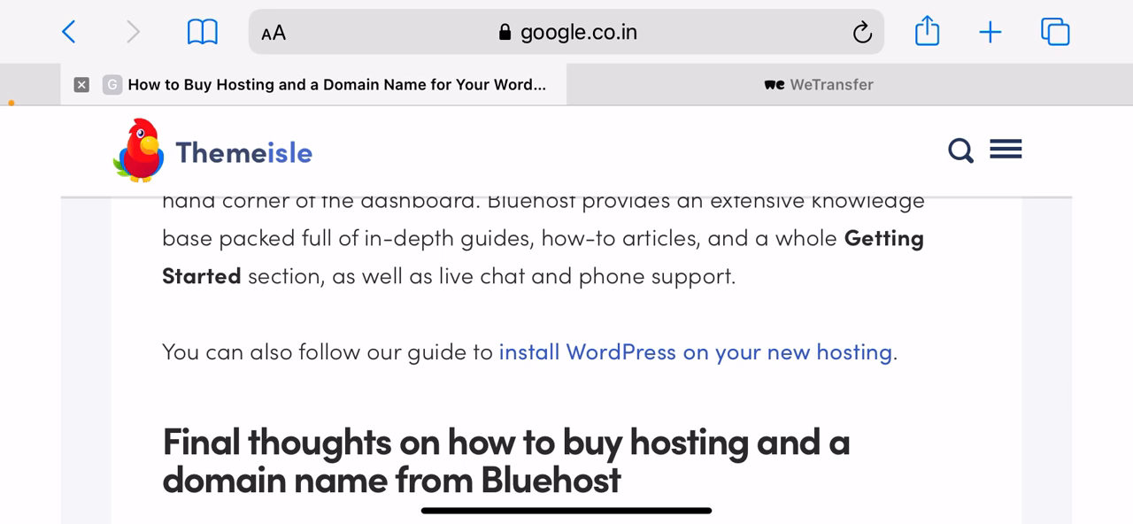
{"action": "scroll", "coordinate": [566, 354], "scroll_direction": "down", "scroll_amount": 10}
{"action": "scroll", "coordinate": [566, 354], "scroll_direction": "down", "scroll_amount": 10}
{"action": "scroll", "coordinate": [566, 354], "scroll_direction": "down", "scroll_amount": 10}
{"action": "scroll", "coordinate": [566, 354], "scroll_direction": "down", "scroll_amount": 8}
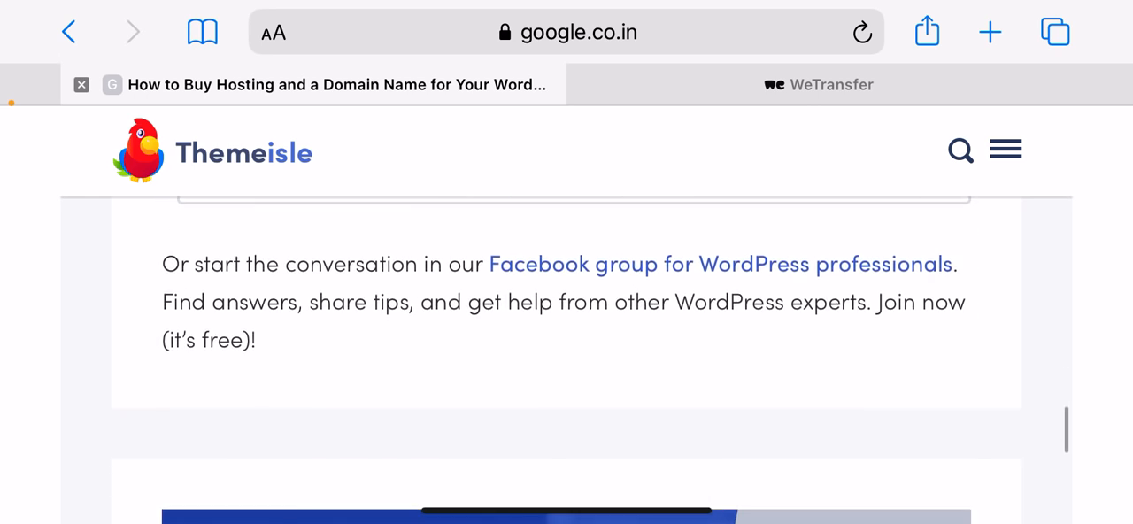
{"action": "scroll", "coordinate": [567, 354], "scroll_direction": "down", "scroll_amount": 5}
{"action": "scroll", "coordinate": [566, 354], "scroll_direction": "down", "scroll_amount": 2}
{"action": "scroll", "coordinate": [567, 354], "scroll_direction": "down", "scroll_amount": 1}
{"action": "scroll", "coordinate": [567, 354], "scroll_direction": "down", "scroll_amount": 6}
{"action": "scroll", "coordinate": [566, 354], "scroll_direction": "down", "scroll_amount": 5}
{"action": "scroll", "coordinate": [566, 354], "scroll_direction": "down", "scroll_amount": 4}
{"action": "scroll", "coordinate": [566, 354], "scroll_direction": "down", "scroll_amount": 3}
{"action": "scroll", "coordinate": [566, 354], "scroll_direction": "down", "scroll_amount": 3}
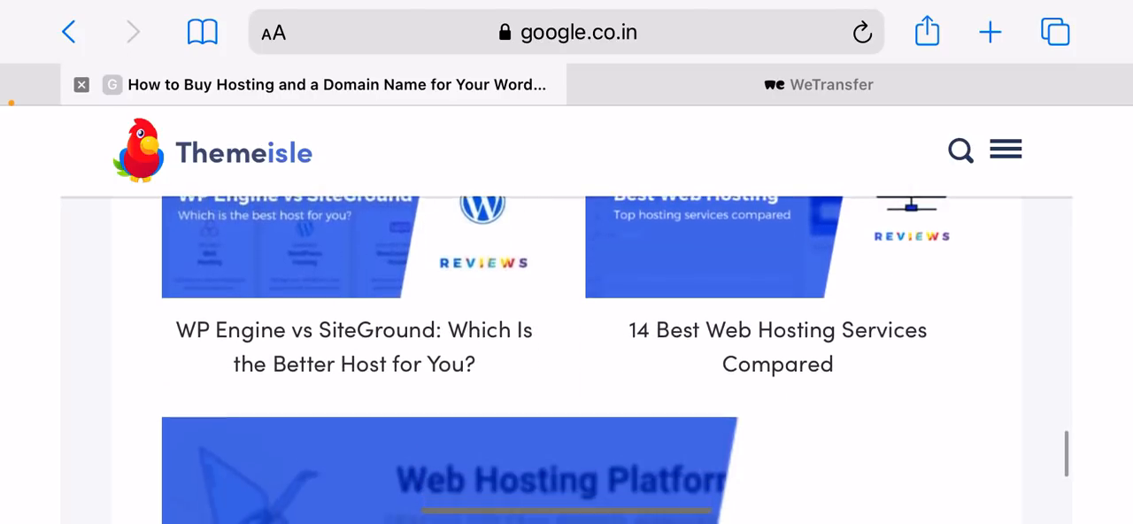
{"action": "scroll", "coordinate": [567, 354], "scroll_direction": "down", "scroll_amount": 5}
{"action": "scroll", "coordinate": [567, 354], "scroll_direction": "down", "scroll_amount": 5}
{"action": "scroll", "coordinate": [566, 354], "scroll_direction": "down", "scroll_amount": 4}
{"action": "scroll", "coordinate": [566, 354], "scroll_direction": "down", "scroll_amount": 4}
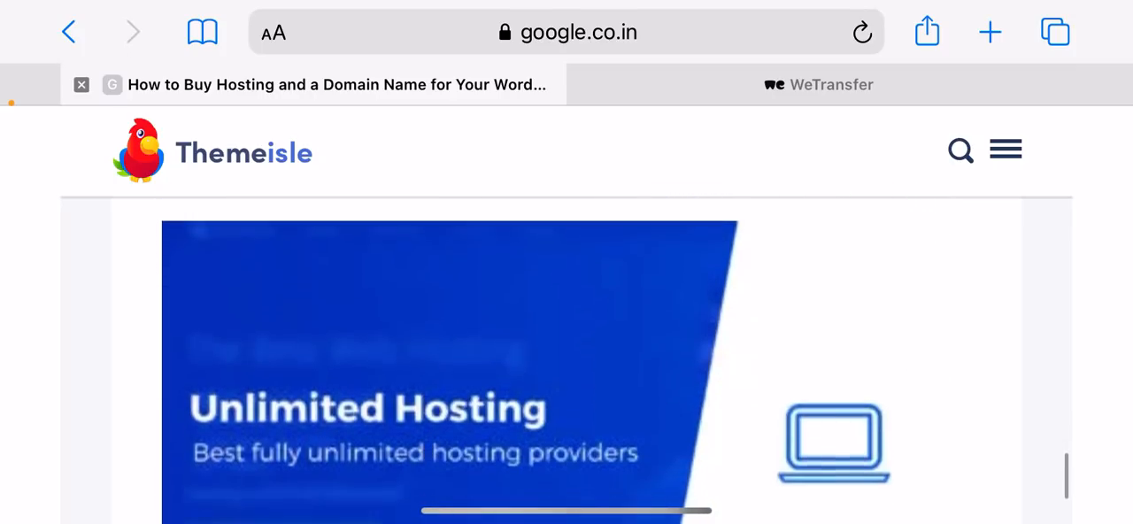
{"action": "scroll", "coordinate": [566, 354], "scroll_direction": "down", "scroll_amount": 3}
{"action": "scroll", "coordinate": [566, 354], "scroll_direction": "down", "scroll_amount": 4}
{"action": "scroll", "coordinate": [566, 354], "scroll_direction": "down", "scroll_amount": 6}
{"action": "scroll", "coordinate": [566, 354], "scroll_direction": "down", "scroll_amount": 4}
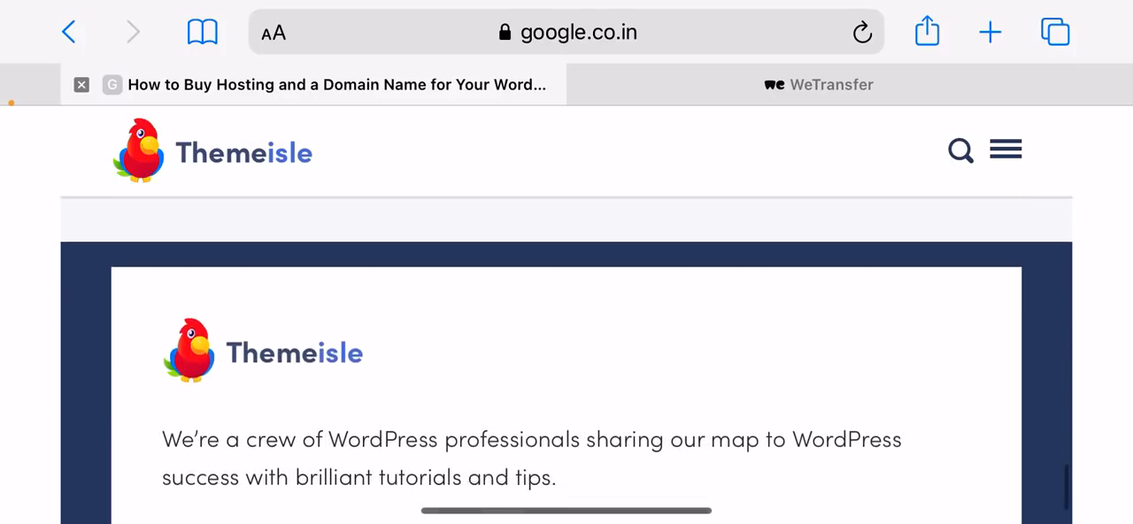
{"action": "scroll", "coordinate": [567, 354], "scroll_direction": "down", "scroll_amount": 2}
{"action": "scroll", "coordinate": [566, 354], "scroll_direction": "down", "scroll_amount": 5}
{"action": "scroll", "coordinate": [566, 354], "scroll_direction": "down", "scroll_amount": 4}
{"action": "scroll", "coordinate": [566, 354], "scroll_direction": "down", "scroll_amount": 1}
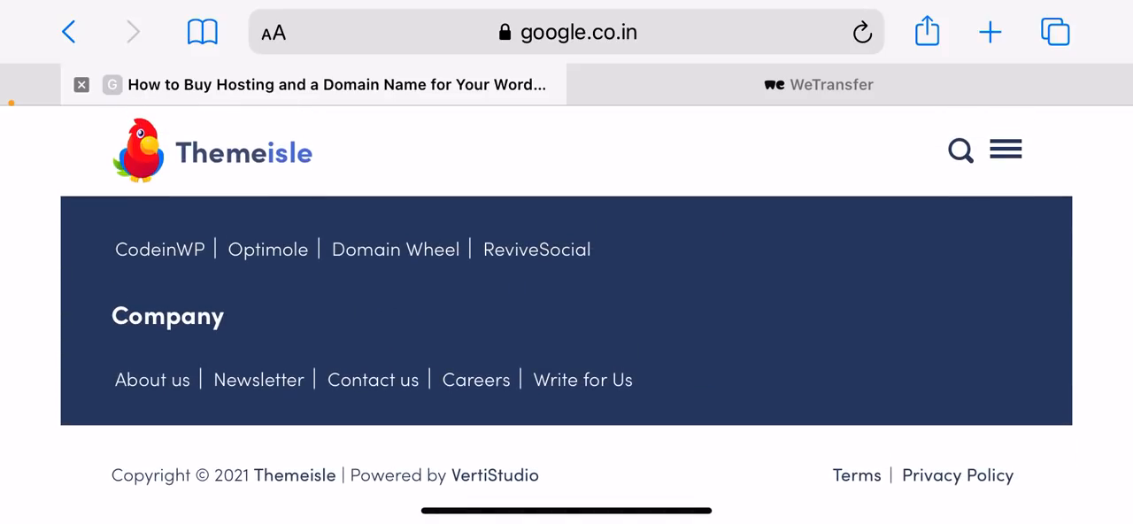
{"action": "scroll", "coordinate": [566, 354], "scroll_direction": "up", "scroll_amount": 6}
{"action": "scroll", "coordinate": [567, 354], "scroll_direction": "up", "scroll_amount": 6}
{"action": "scroll", "coordinate": [566, 354], "scroll_direction": "up", "scroll_amount": 5}
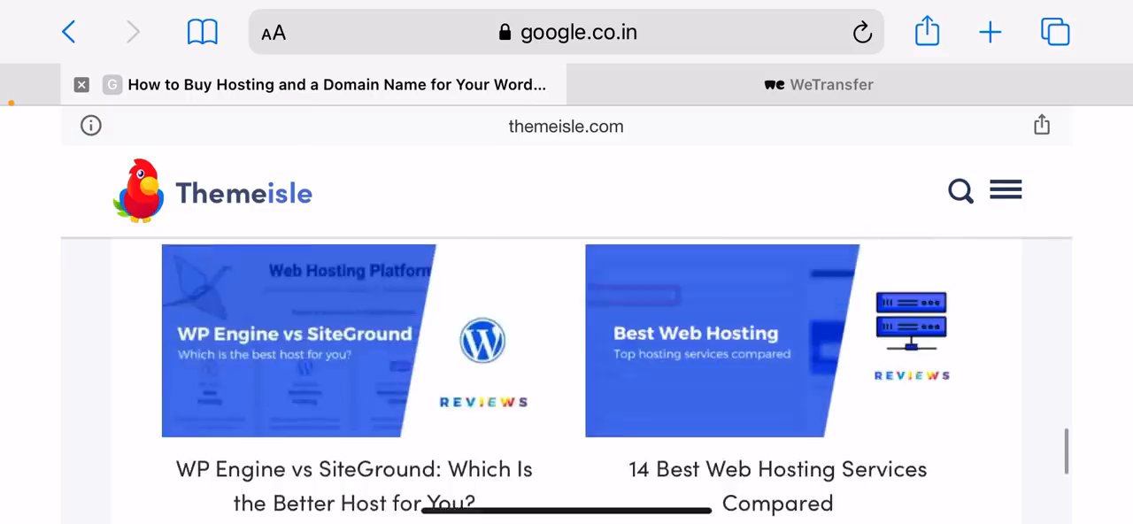
{"action": "scroll", "coordinate": [566, 354], "scroll_direction": "up", "scroll_amount": 5}
{"action": "scroll", "coordinate": [566, 353], "scroll_direction": "up", "scroll_amount": 3}
{"action": "scroll", "coordinate": [567, 354], "scroll_direction": "up", "scroll_amount": 2}
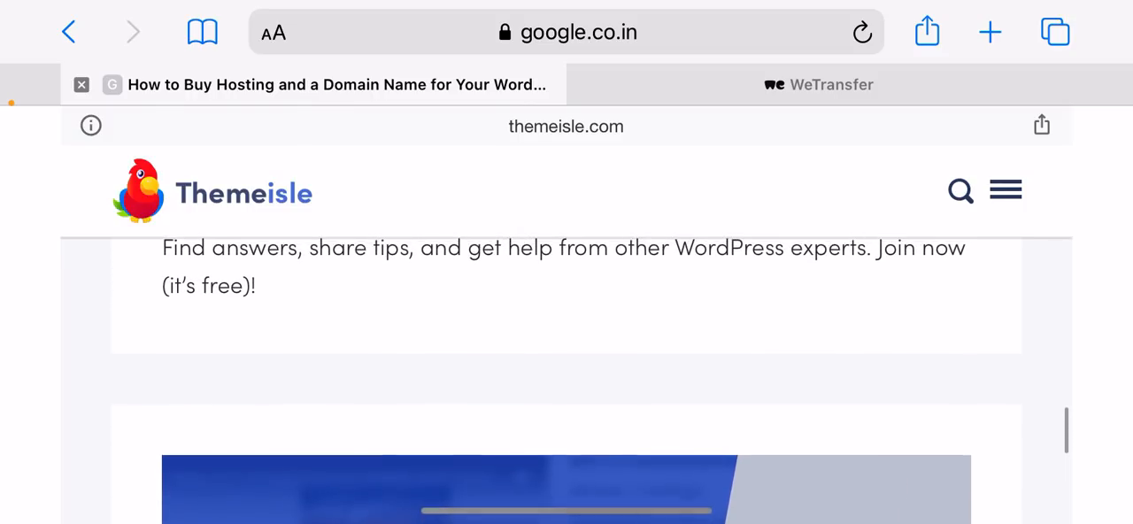
{"action": "scroll", "coordinate": [566, 354], "scroll_direction": "down", "scroll_amount": 8}
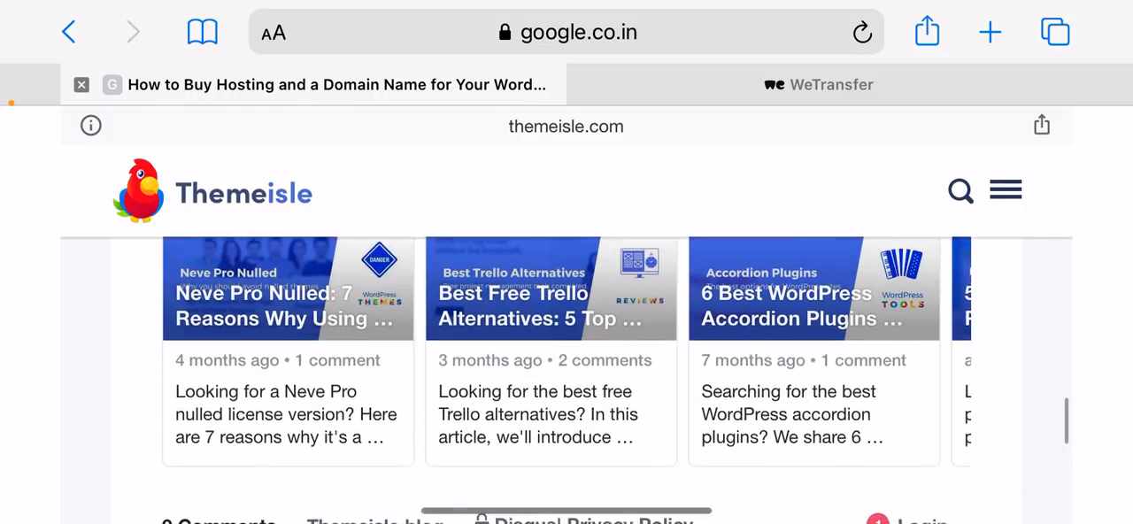
{"action": "scroll", "coordinate": [566, 354], "scroll_direction": "up", "scroll_amount": 4}
{"action": "scroll", "coordinate": [566, 354], "scroll_direction": "up", "scroll_amount": 2}
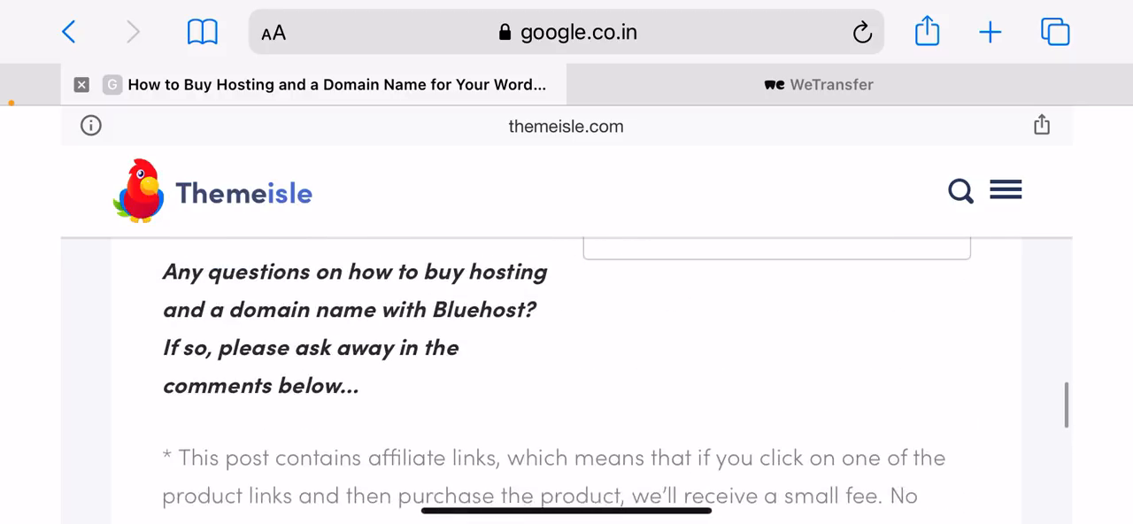
{"action": "scroll", "coordinate": [566, 354], "scroll_direction": "up", "scroll_amount": 4}
{"action": "scroll", "coordinate": [566, 354], "scroll_direction": "up", "scroll_amount": 3}
{"action": "scroll", "coordinate": [566, 353], "scroll_direction": "up", "scroll_amount": 2}
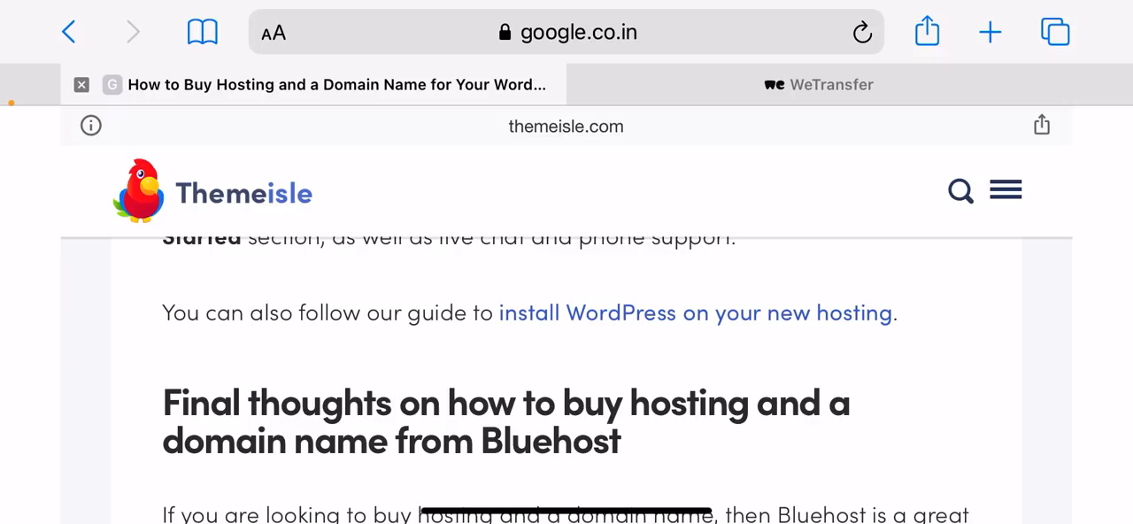
{"action": "scroll", "coordinate": [566, 354], "scroll_direction": "up", "scroll_amount": 6}
{"action": "scroll", "coordinate": [566, 354], "scroll_direction": "up", "scroll_amount": 4}
{"action": "scroll", "coordinate": [566, 353], "scroll_direction": "up", "scroll_amount": 3}
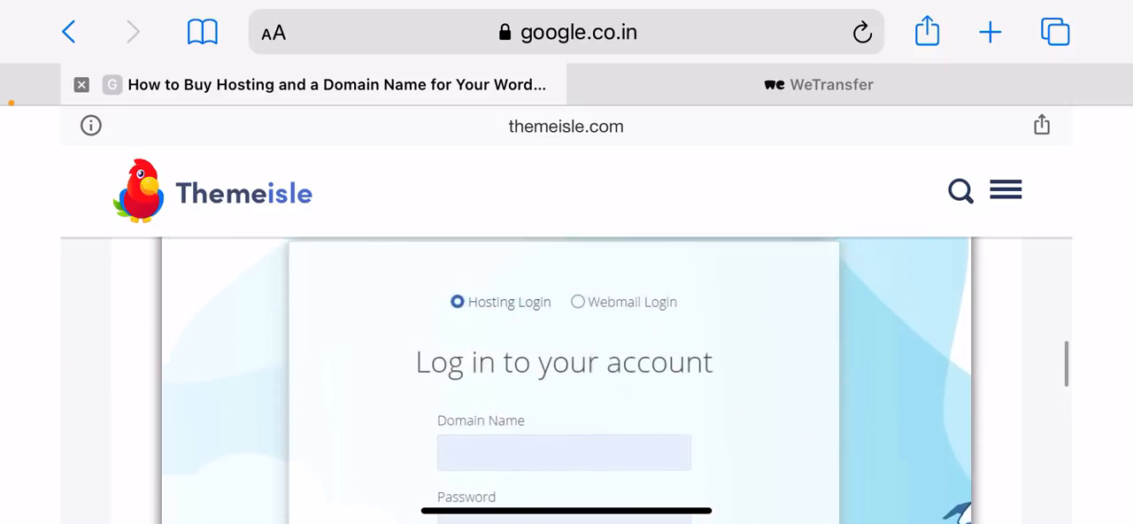
{"action": "scroll", "coordinate": [567, 354], "scroll_direction": "up", "scroll_amount": 2}
{"action": "scroll", "coordinate": [567, 354], "scroll_direction": "up", "scroll_amount": 3}
{"action": "scroll", "coordinate": [567, 354], "scroll_direction": "up", "scroll_amount": 5}
{"action": "scroll", "coordinate": [567, 354], "scroll_direction": "up", "scroll_amount": 5}
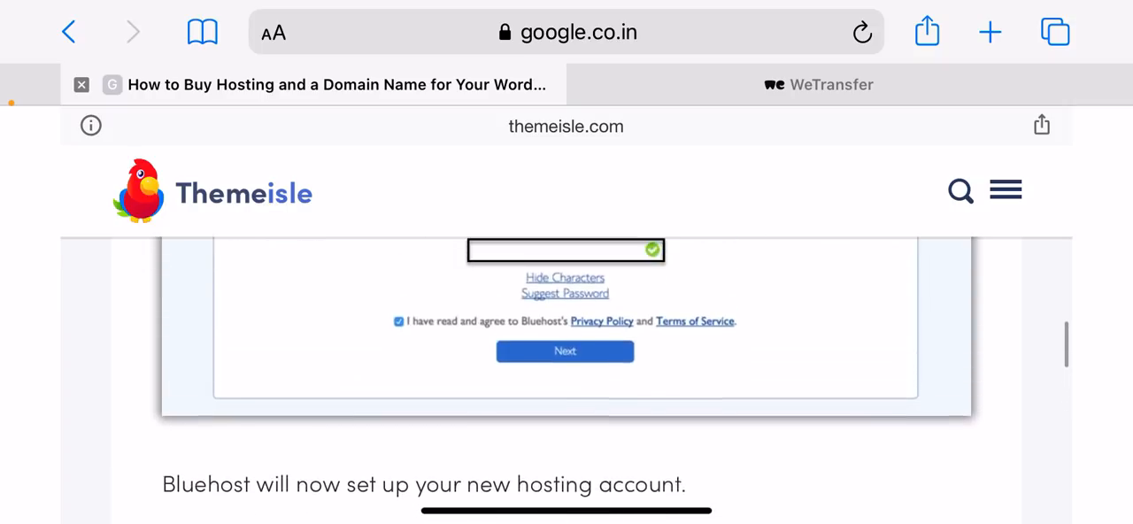
{"action": "scroll", "coordinate": [566, 354], "scroll_direction": "up", "scroll_amount": 2}
{"action": "scroll", "coordinate": [566, 354], "scroll_direction": "up", "scroll_amount": 1}
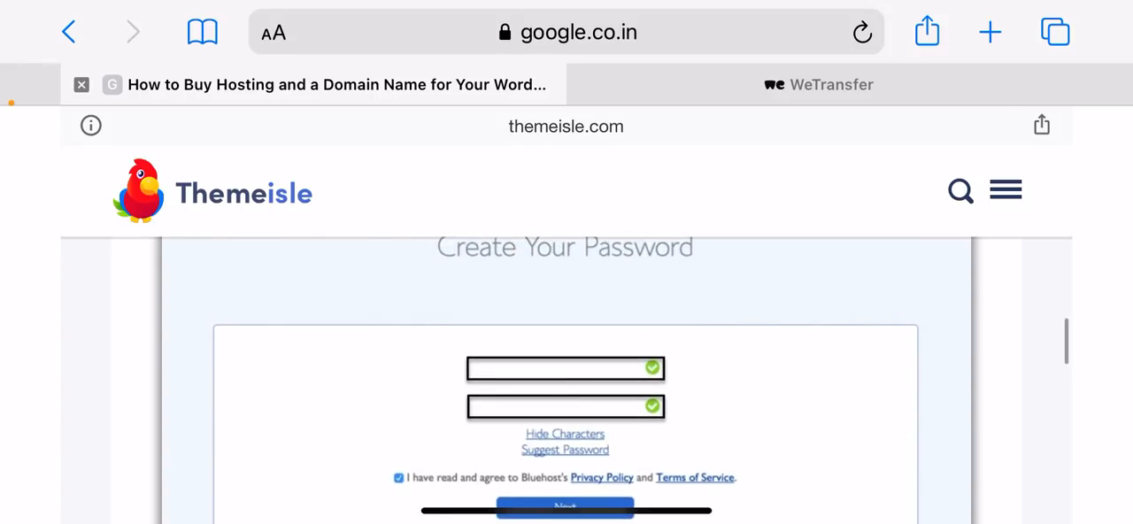
{"action": "scroll", "coordinate": [567, 354], "scroll_direction": "up", "scroll_amount": 5}
{"action": "scroll", "coordinate": [566, 354], "scroll_direction": "up", "scroll_amount": 5}
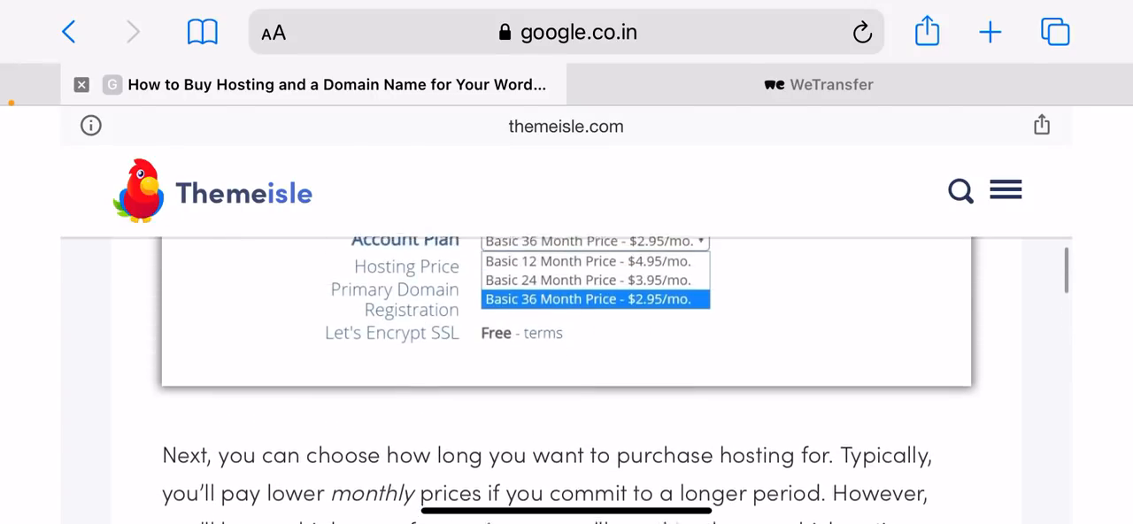
{"action": "scroll", "coordinate": [566, 354], "scroll_direction": "up", "scroll_amount": 4}
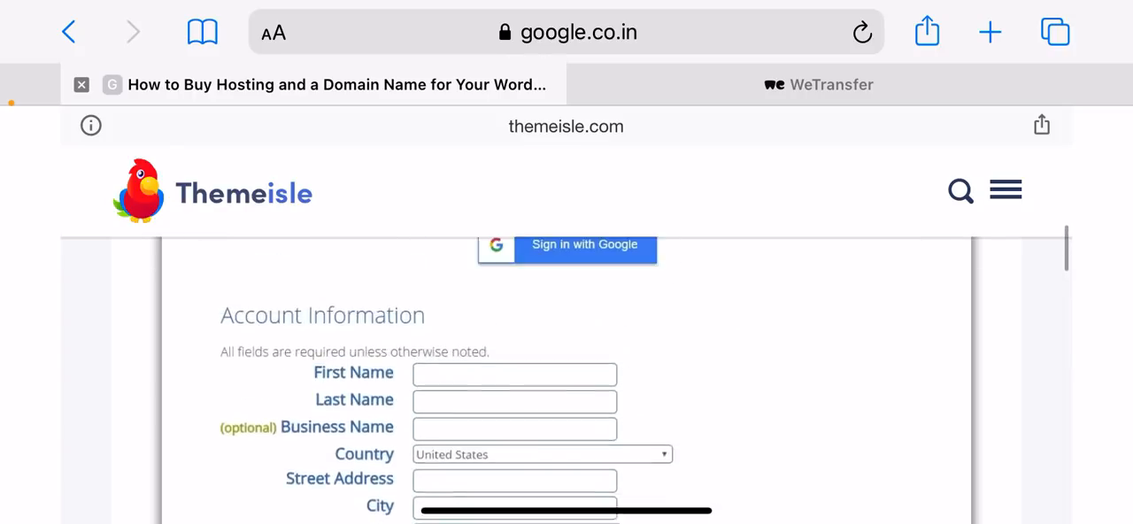
{"action": "scroll", "coordinate": [566, 354], "scroll_direction": "up", "scroll_amount": 4}
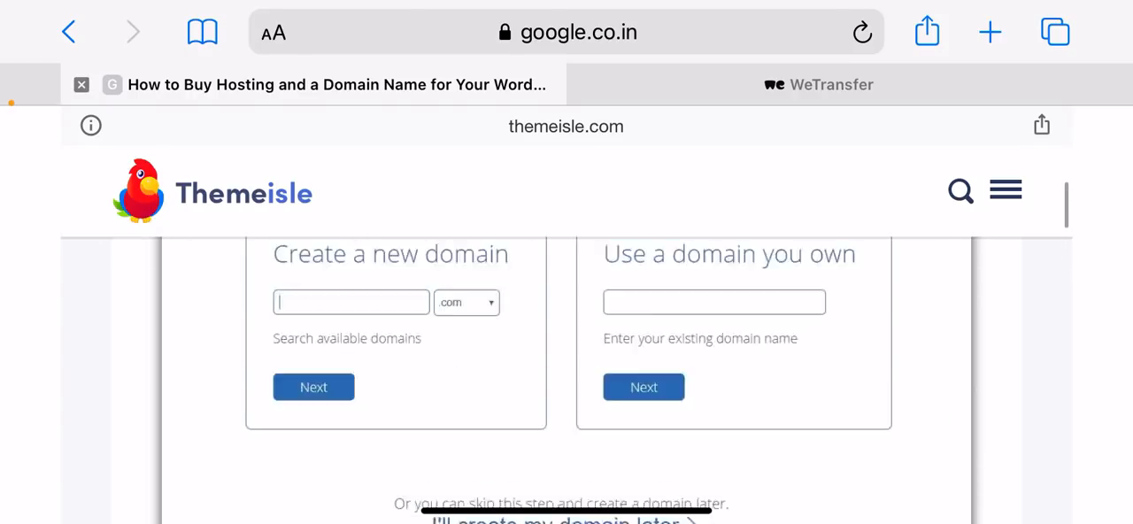
{"action": "scroll", "coordinate": [566, 354], "scroll_direction": "up", "scroll_amount": 10}
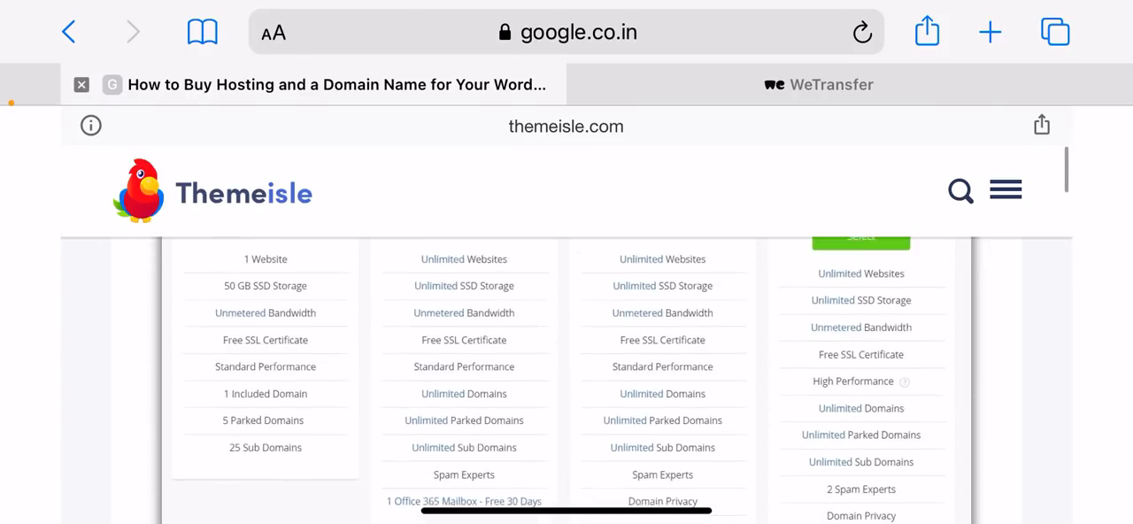
{"action": "scroll", "coordinate": [566, 354], "scroll_direction": "up", "scroll_amount": 3}
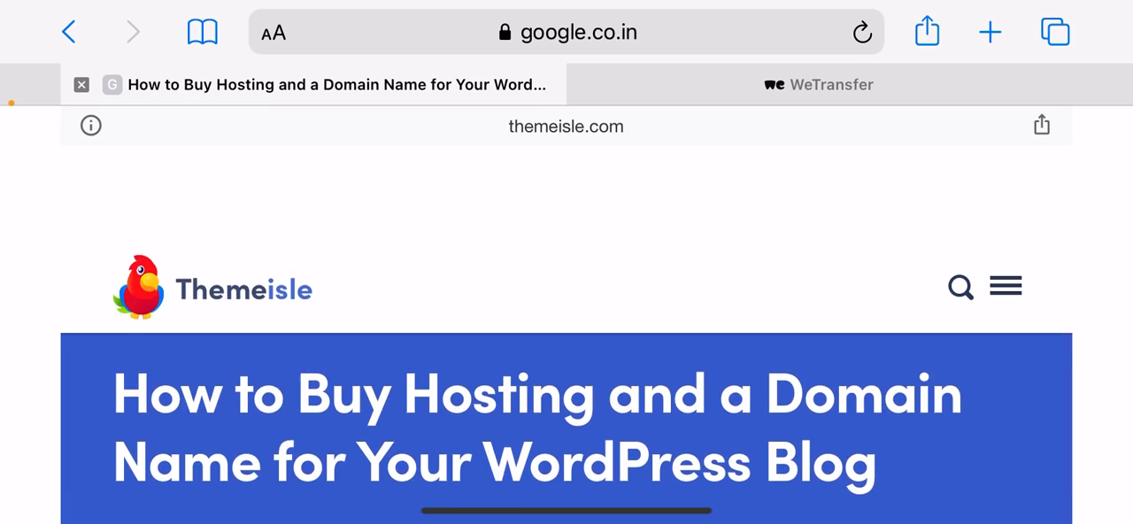
{"action": "scroll", "coordinate": [567, 354], "scroll_direction": "down", "scroll_amount": 8}
{"action": "scroll", "coordinate": [567, 354], "scroll_direction": "down", "scroll_amount": 5}
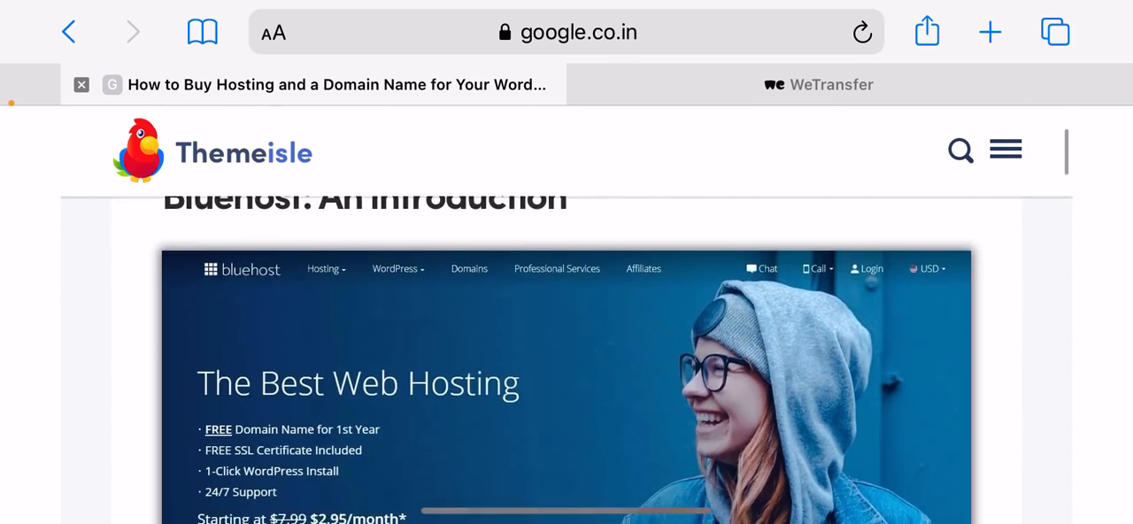
{"action": "scroll", "coordinate": [566, 354], "scroll_direction": "down", "scroll_amount": 3}
{"action": "scroll", "coordinate": [566, 354], "scroll_direction": "down", "scroll_amount": 6}
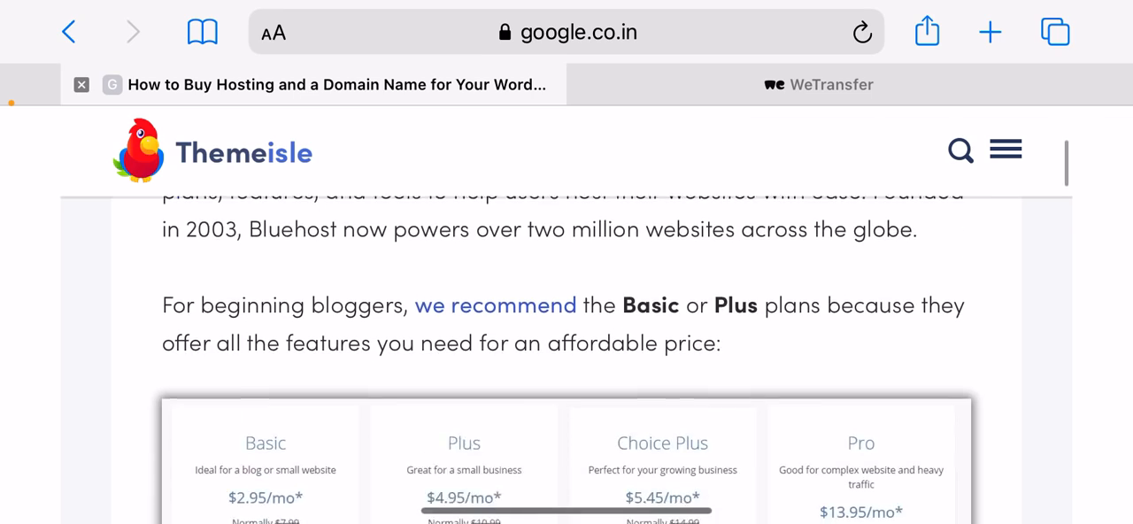
{"action": "scroll", "coordinate": [566, 354], "scroll_direction": "down", "scroll_amount": 3}
{"action": "scroll", "coordinate": [567, 354], "scroll_direction": "down", "scroll_amount": 5}
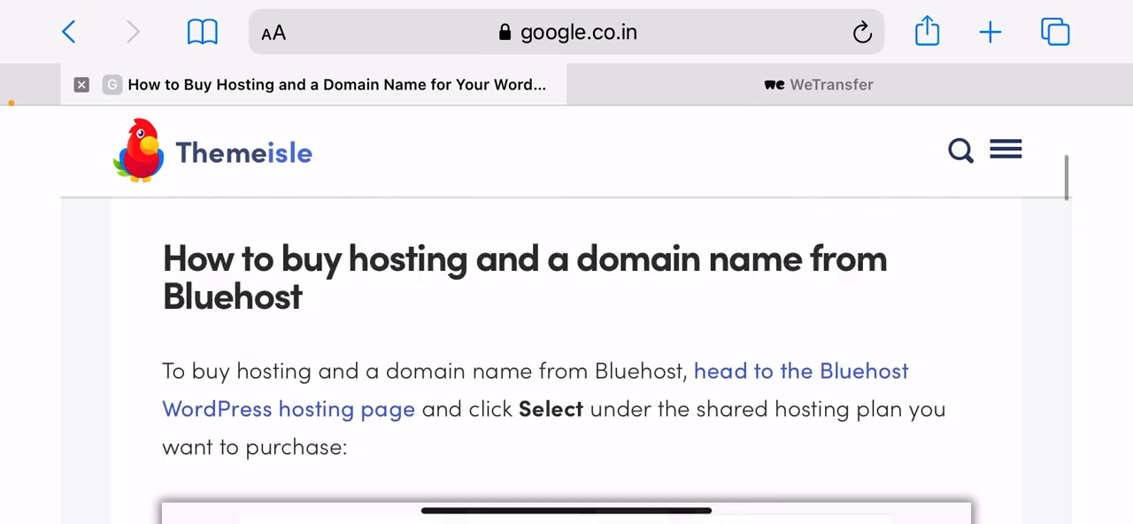
{"action": "scroll", "coordinate": [566, 354], "scroll_direction": "down", "scroll_amount": 5}
{"action": "scroll", "coordinate": [566, 354], "scroll_direction": "down", "scroll_amount": 5}
{"action": "scroll", "coordinate": [566, 354], "scroll_direction": "down", "scroll_amount": 5}
{"action": "scroll", "coordinate": [566, 354], "scroll_direction": "down", "scroll_amount": 5}
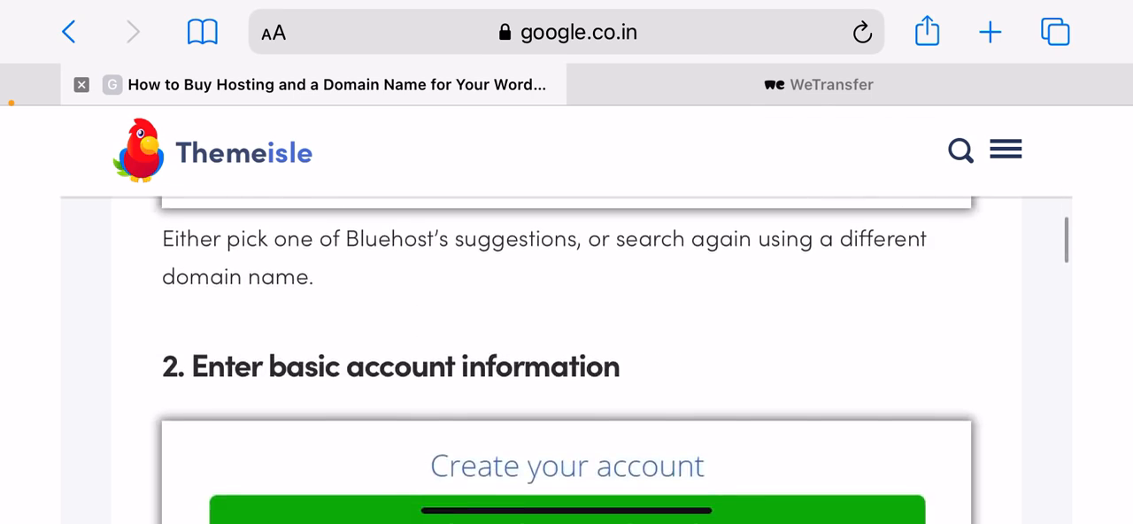
{"action": "scroll", "coordinate": [567, 354], "scroll_direction": "down", "scroll_amount": 3}
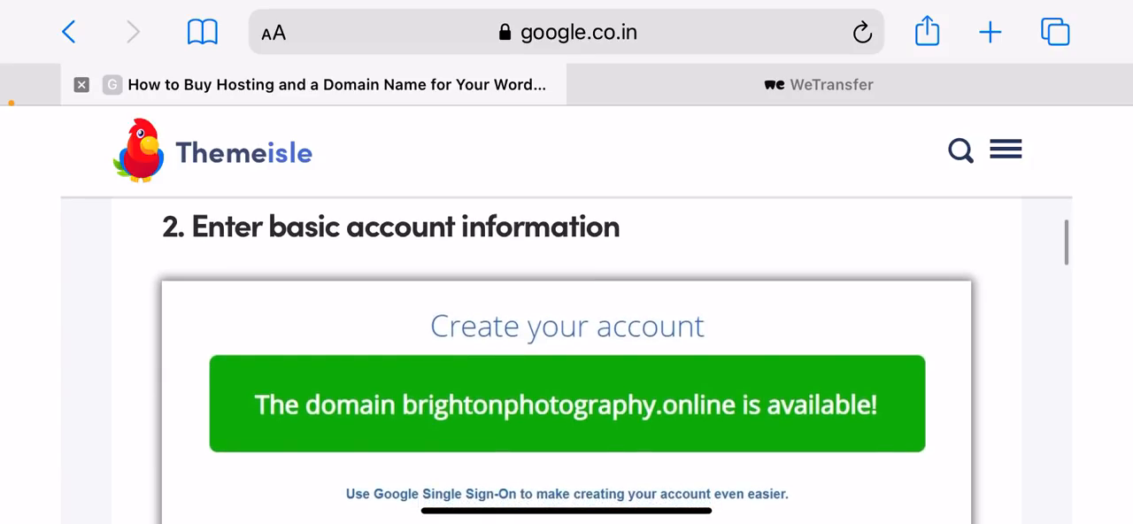
{"action": "scroll", "coordinate": [566, 354], "scroll_direction": "down", "scroll_amount": 5}
{"action": "scroll", "coordinate": [566, 354], "scroll_direction": "down", "scroll_amount": 5}
{"action": "scroll", "coordinate": [566, 354], "scroll_direction": "down", "scroll_amount": 3}
{"action": "scroll", "coordinate": [566, 354], "scroll_direction": "down", "scroll_amount": 2}
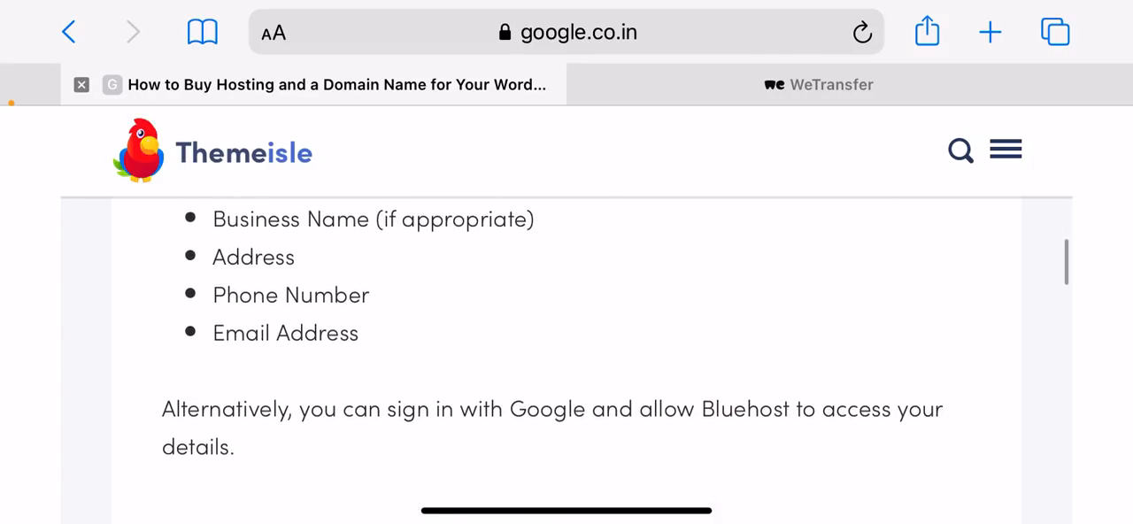
{"action": "scroll", "coordinate": [566, 354], "scroll_direction": "down", "scroll_amount": 1}
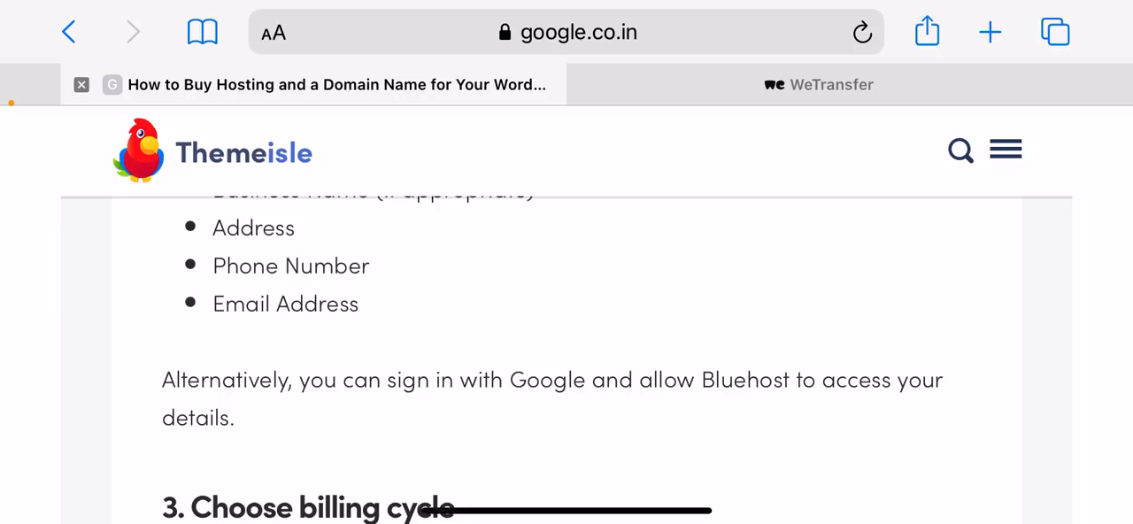
{"action": "scroll", "coordinate": [566, 354], "scroll_direction": "down", "scroll_amount": 10}
{"action": "scroll", "coordinate": [566, 354], "scroll_direction": "down", "scroll_amount": 10}
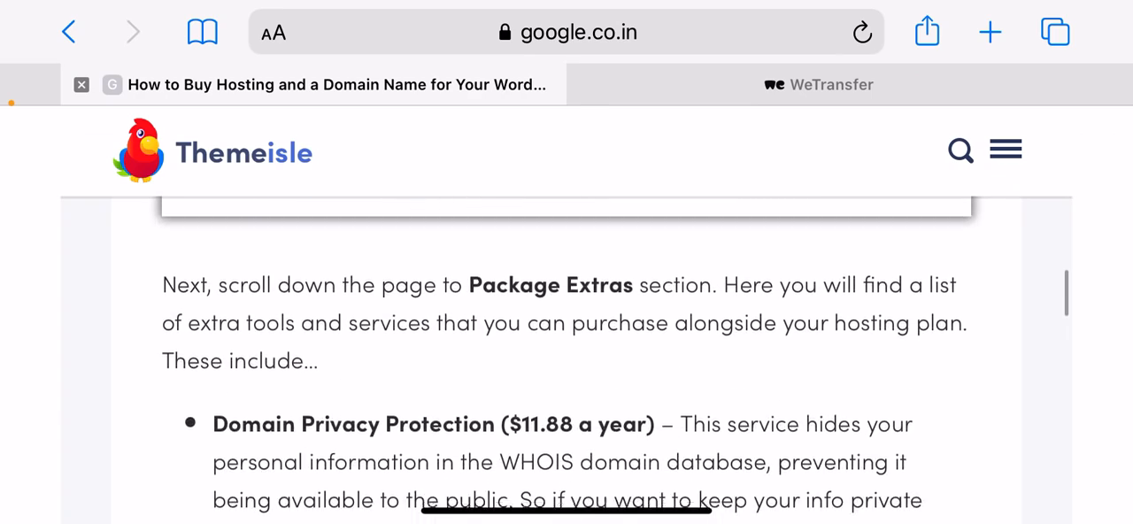
{"action": "scroll", "coordinate": [567, 354], "scroll_direction": "down", "scroll_amount": 8}
{"action": "scroll", "coordinate": [566, 354], "scroll_direction": "down", "scroll_amount": 8}
{"action": "scroll", "coordinate": [566, 354], "scroll_direction": "down", "scroll_amount": 5}
{"action": "scroll", "coordinate": [566, 354], "scroll_direction": "down", "scroll_amount": 5}
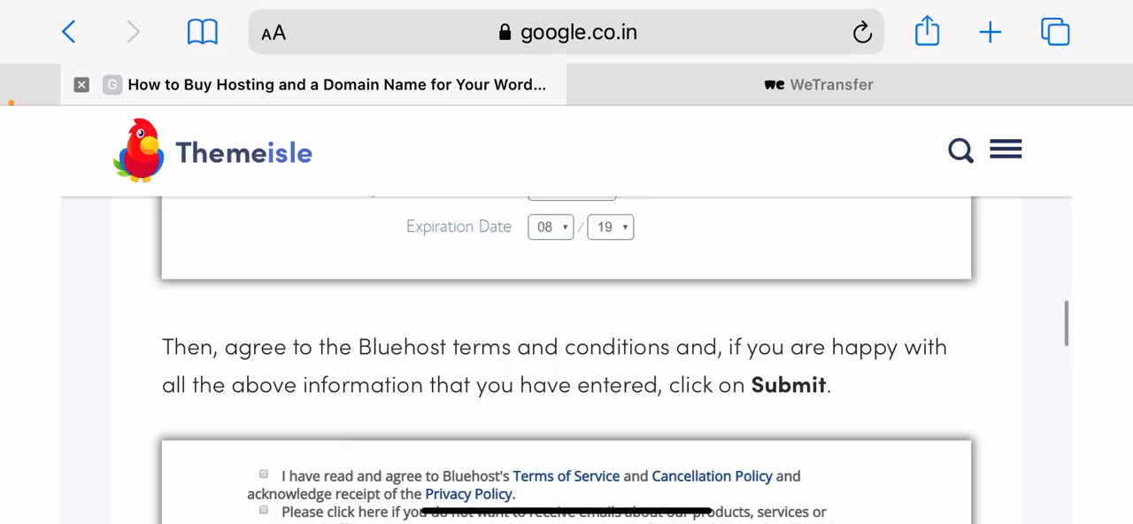
{"action": "scroll", "coordinate": [566, 354], "scroll_direction": "down", "scroll_amount": 8}
{"action": "scroll", "coordinate": [567, 354], "scroll_direction": "down", "scroll_amount": 5}
{"action": "scroll", "coordinate": [566, 354], "scroll_direction": "down", "scroll_amount": 3}
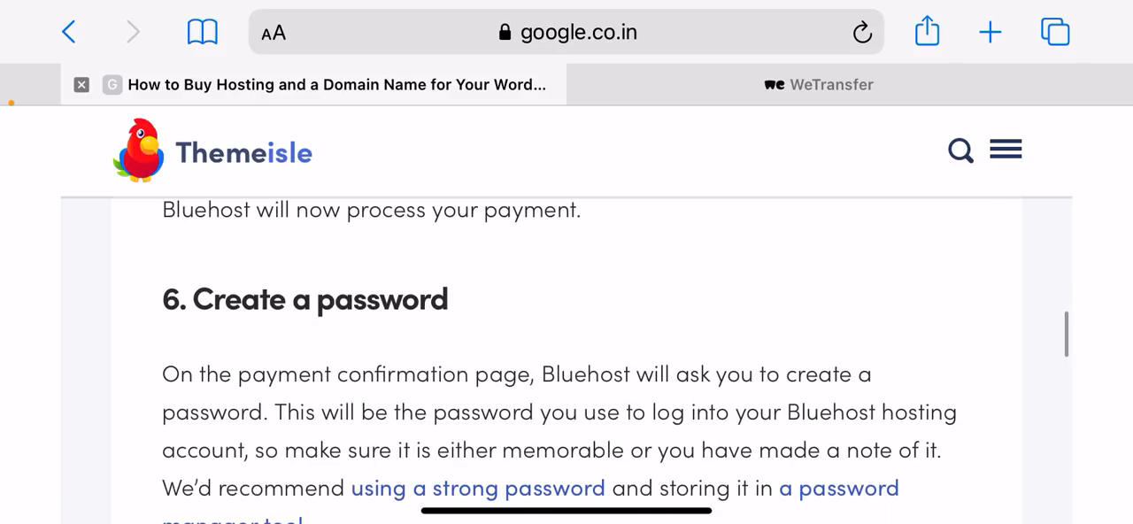
{"action": "scroll", "coordinate": [567, 354], "scroll_direction": "down", "scroll_amount": 8}
{"action": "scroll", "coordinate": [566, 354], "scroll_direction": "down", "scroll_amount": 5}
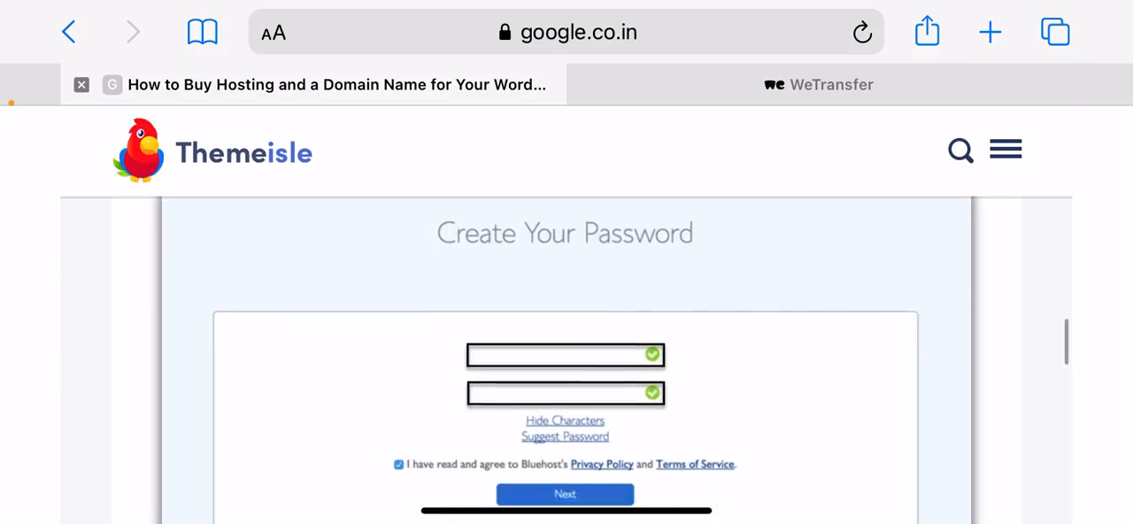
{"action": "scroll", "coordinate": [566, 354], "scroll_direction": "down", "scroll_amount": 3}
{"action": "scroll", "coordinate": [566, 354], "scroll_direction": "down", "scroll_amount": 8}
{"action": "scroll", "coordinate": [567, 354], "scroll_direction": "down", "scroll_amount": 4}
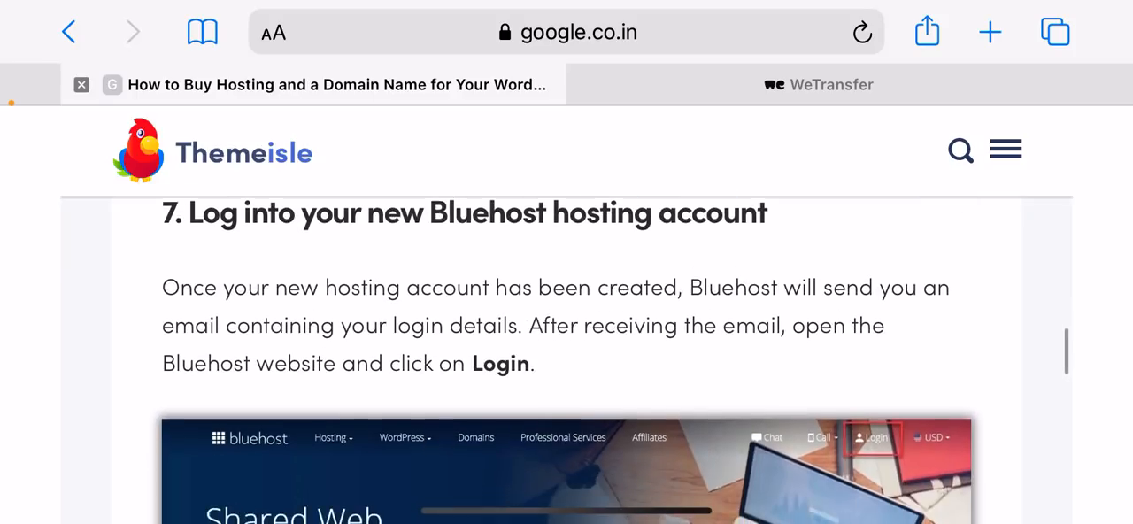
{"action": "scroll", "coordinate": [566, 354], "scroll_direction": "down", "scroll_amount": 3}
{"action": "scroll", "coordinate": [567, 354], "scroll_direction": "down", "scroll_amount": 5}
{"action": "scroll", "coordinate": [567, 354], "scroll_direction": "down", "scroll_amount": 5}
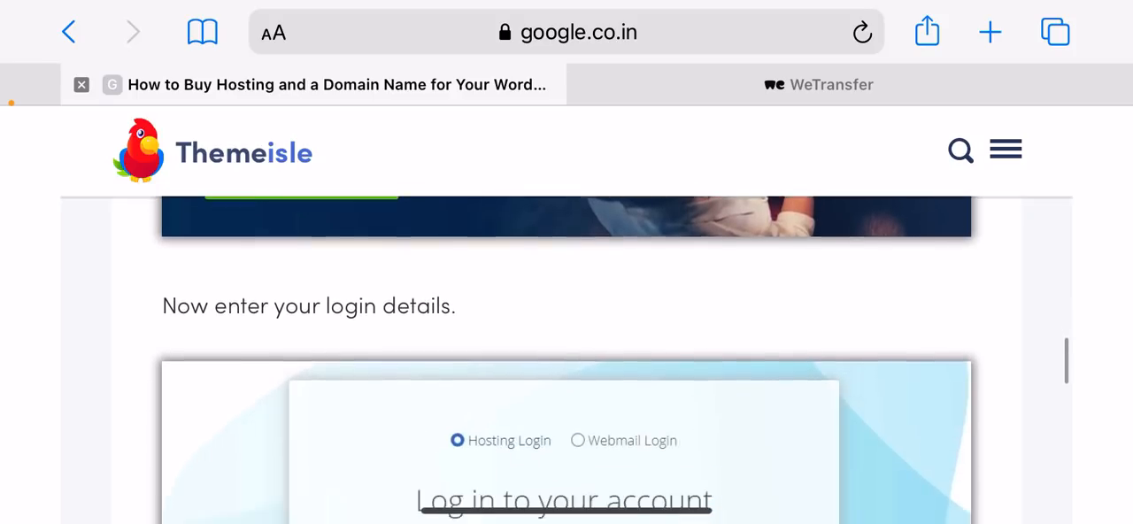
{"action": "scroll", "coordinate": [566, 354], "scroll_direction": "down", "scroll_amount": 3}
{"action": "scroll", "coordinate": [566, 354], "scroll_direction": "down", "scroll_amount": 6}
{"action": "scroll", "coordinate": [566, 354], "scroll_direction": "down", "scroll_amount": 6}
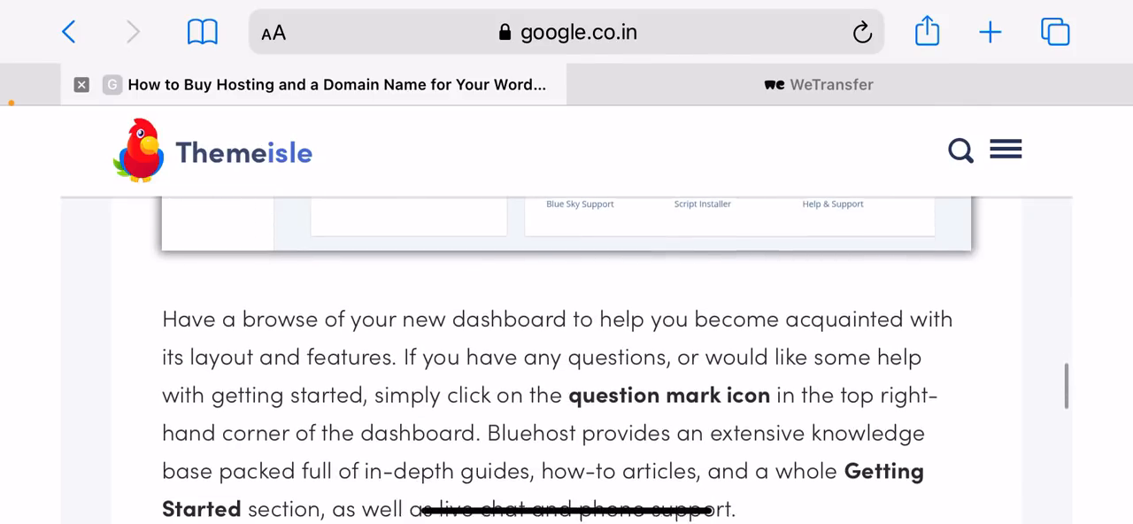
{"action": "scroll", "coordinate": [566, 354], "scroll_direction": "down", "scroll_amount": 3}
{"action": "scroll", "coordinate": [566, 354], "scroll_direction": "down", "scroll_amount": 2}
{"action": "scroll", "coordinate": [567, 354], "scroll_direction": "down", "scroll_amount": 5}
{"action": "scroll", "coordinate": [566, 354], "scroll_direction": "down", "scroll_amount": 4}
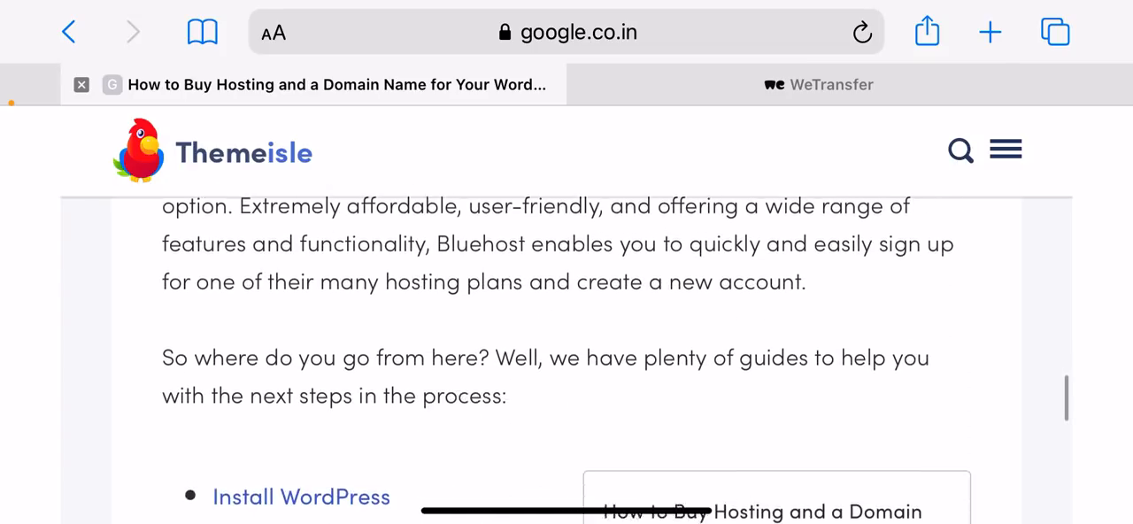
{"action": "scroll", "coordinate": [567, 354], "scroll_direction": "down", "scroll_amount": 2}
{"action": "scroll", "coordinate": [566, 353], "scroll_direction": "down", "scroll_amount": 1}
{"action": "scroll", "coordinate": [566, 354], "scroll_direction": "down", "scroll_amount": 3}
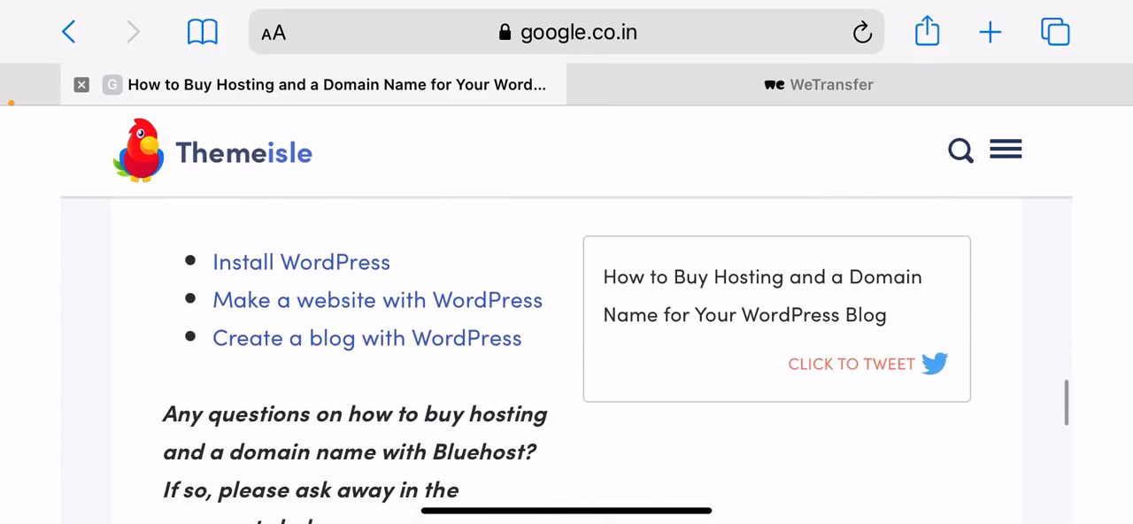
{"action": "scroll", "coordinate": [566, 354], "scroll_direction": "down", "scroll_amount": 5}
{"action": "scroll", "coordinate": [567, 354], "scroll_direction": "down", "scroll_amount": 3}
{"action": "scroll", "coordinate": [566, 354], "scroll_direction": "down", "scroll_amount": 2}
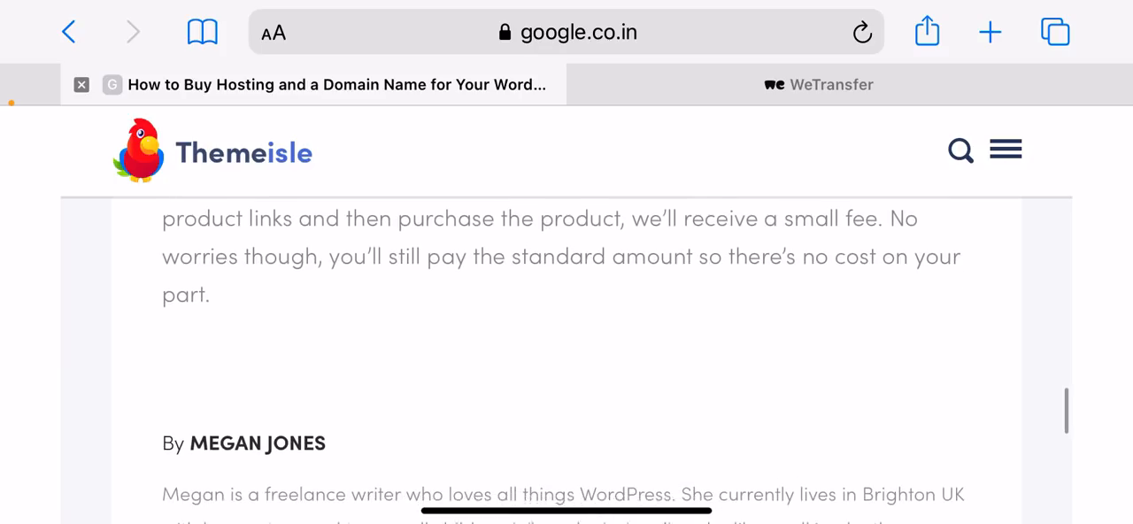
{"action": "scroll", "coordinate": [566, 354], "scroll_direction": "down", "scroll_amount": 1}
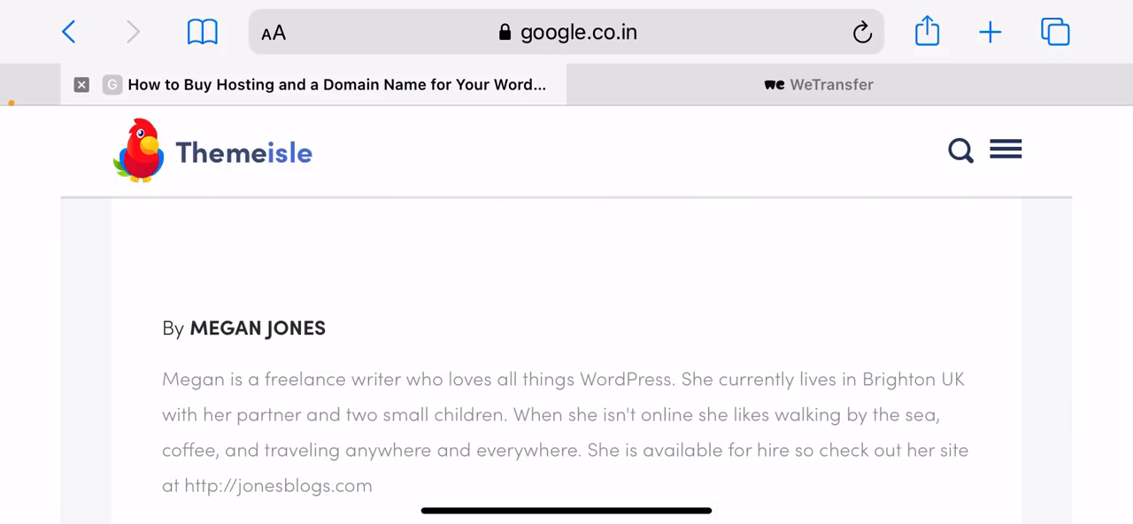
{"action": "scroll", "coordinate": [566, 354], "scroll_direction": "down", "scroll_amount": 5}
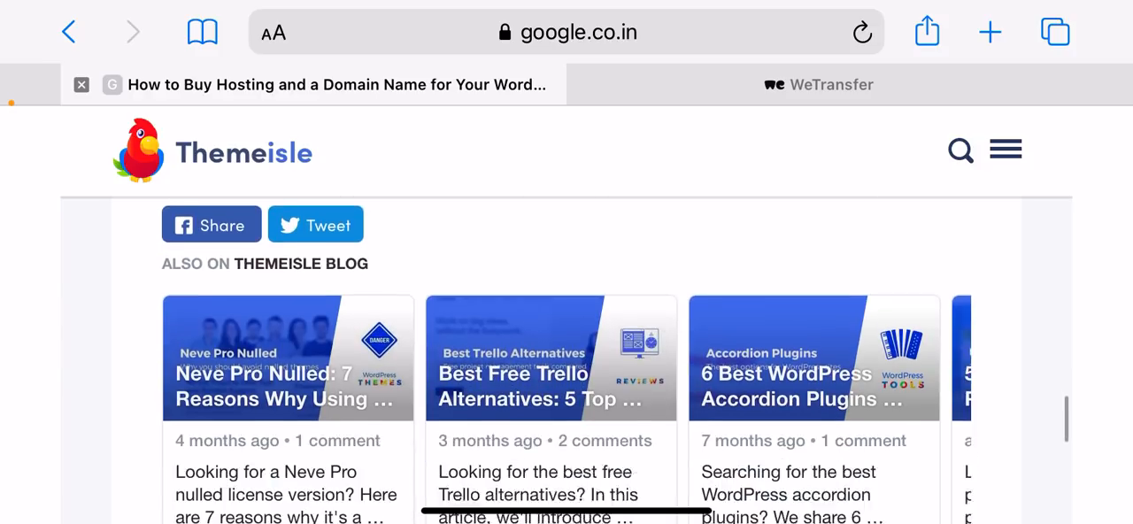
{"action": "scroll", "coordinate": [567, 354], "scroll_direction": "down", "scroll_amount": 3}
{"action": "scroll", "coordinate": [567, 354], "scroll_direction": "down", "scroll_amount": 2}
{"action": "scroll", "coordinate": [567, 353], "scroll_direction": "down", "scroll_amount": 1}
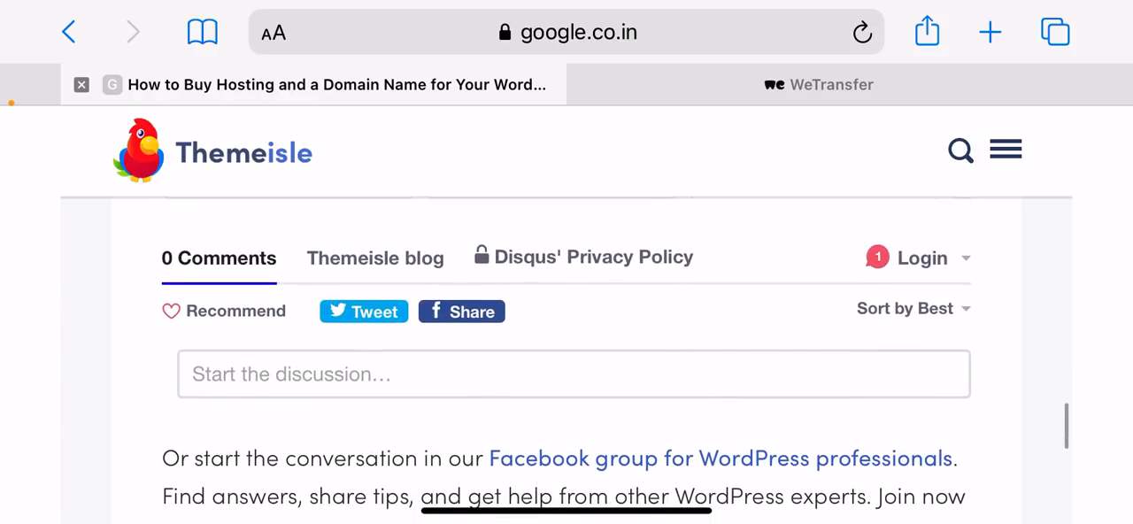
{"action": "scroll", "coordinate": [566, 354], "scroll_direction": "up", "scroll_amount": 8}
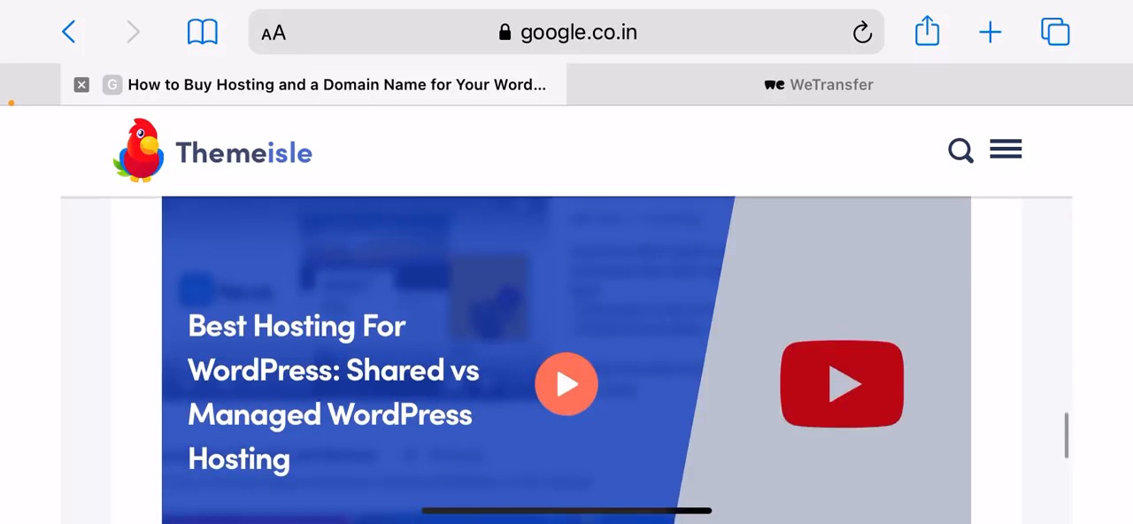
{"action": "scroll", "coordinate": [566, 353], "scroll_direction": "down", "scroll_amount": 4}
{"action": "scroll", "coordinate": [566, 354], "scroll_direction": "down", "scroll_amount": 2}
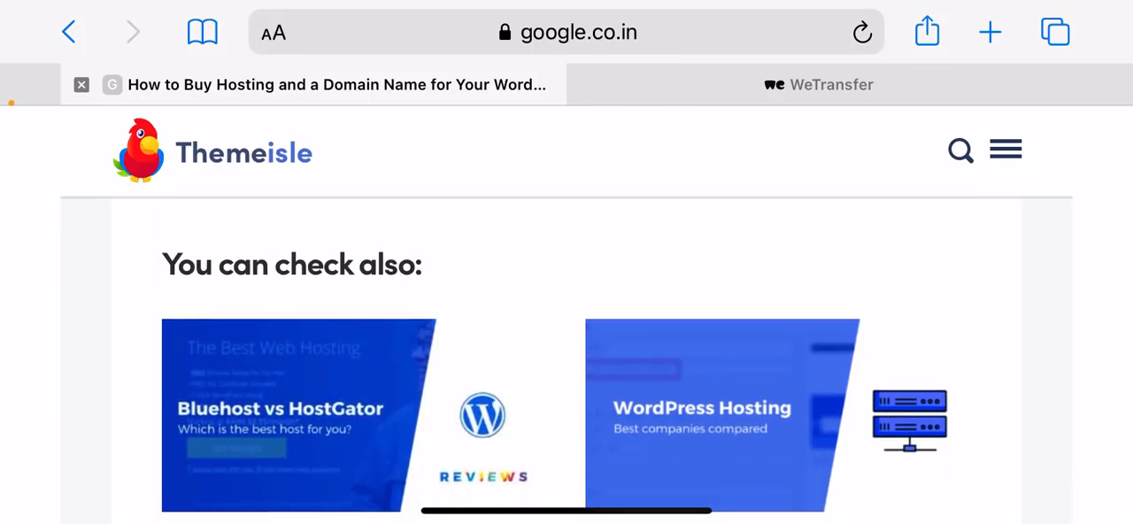
{"action": "scroll", "coordinate": [567, 354], "scroll_direction": "down", "scroll_amount": 6}
{"action": "scroll", "coordinate": [566, 354], "scroll_direction": "down", "scroll_amount": 3}
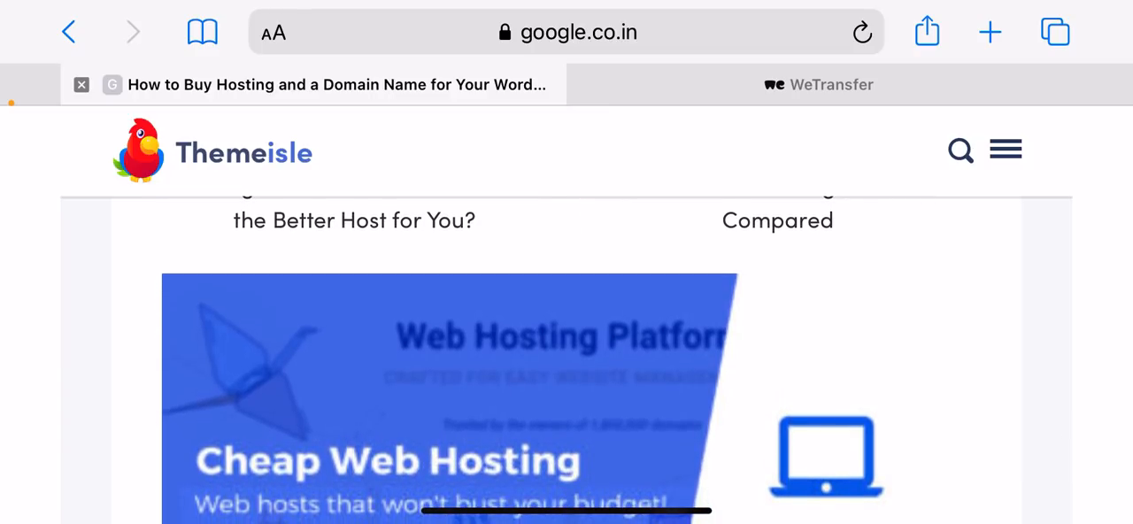
{"action": "scroll", "coordinate": [566, 354], "scroll_direction": "down", "scroll_amount": 10}
{"action": "scroll", "coordinate": [566, 354], "scroll_direction": "down", "scroll_amount": 8}
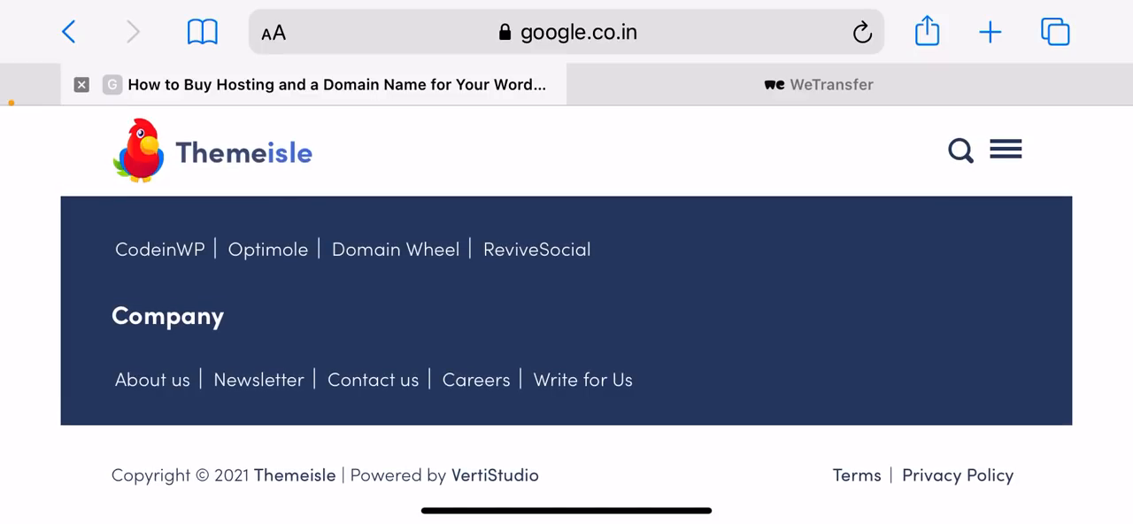
{"action": "scroll", "coordinate": [566, 354], "scroll_direction": "up", "scroll_amount": 10}
{"action": "scroll", "coordinate": [567, 354], "scroll_direction": "up", "scroll_amount": 10}
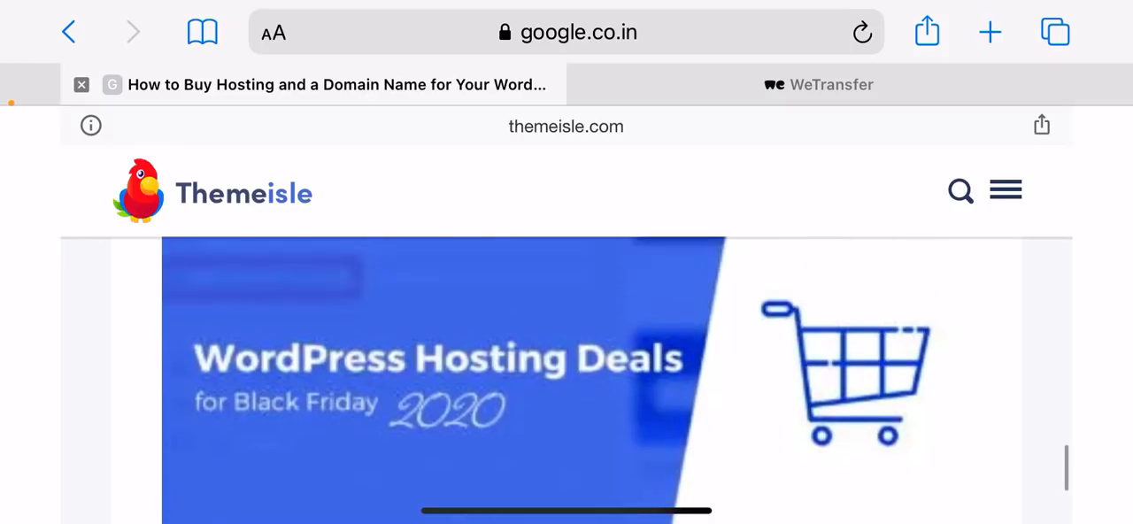
{"action": "scroll", "coordinate": [566, 354], "scroll_direction": "up", "scroll_amount": 8}
{"action": "scroll", "coordinate": [566, 354], "scroll_direction": "up", "scroll_amount": 6}
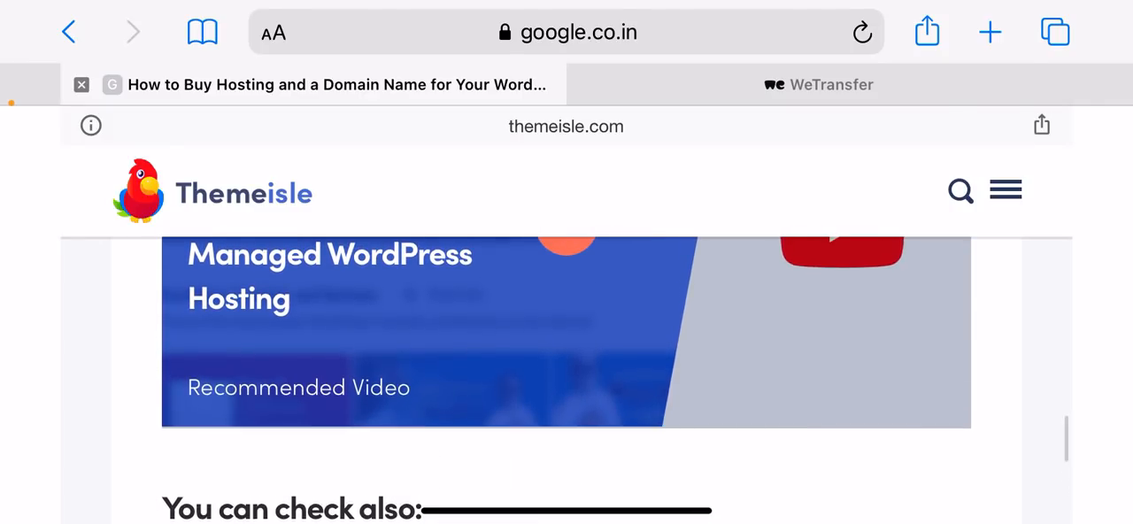
{"action": "scroll", "coordinate": [566, 354], "scroll_direction": "up", "scroll_amount": 8}
{"action": "scroll", "coordinate": [566, 354], "scroll_direction": "up", "scroll_amount": 8}
{"action": "scroll", "coordinate": [567, 354], "scroll_direction": "up", "scroll_amount": 6}
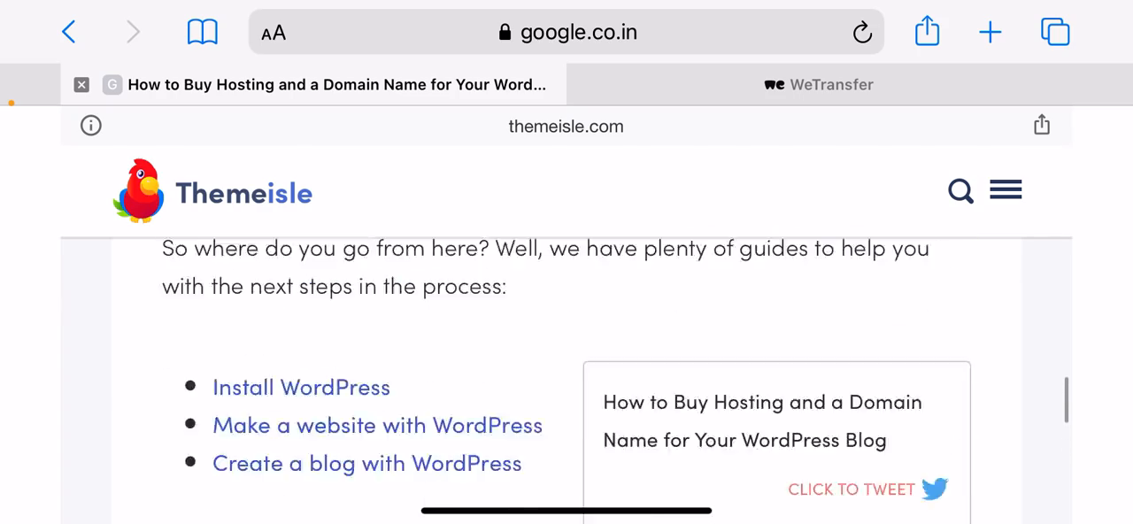